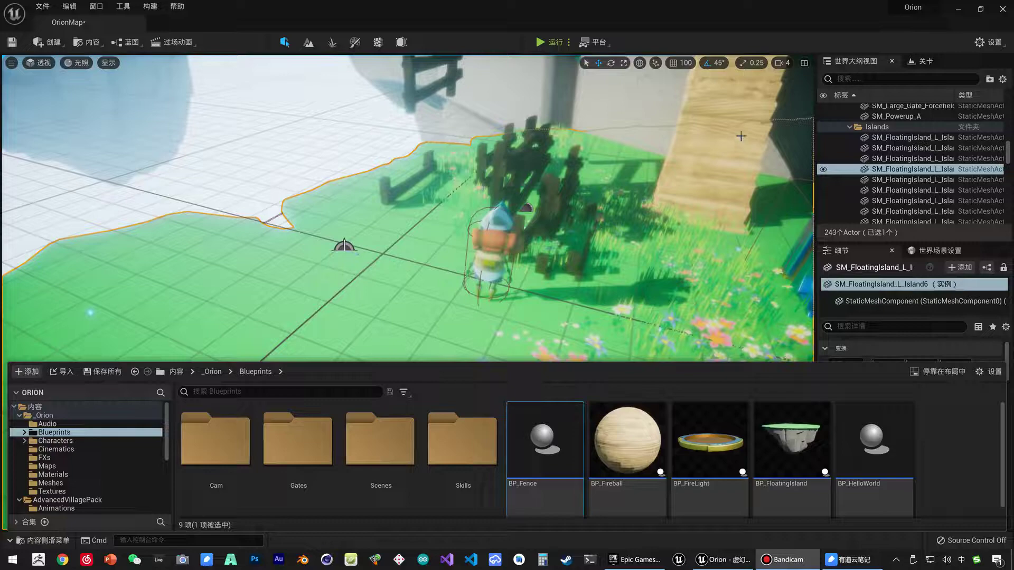
Rename the fence's BP_Fence blueprint asset in the Content Drawer to BP_FencesHeap.
click(547, 158)
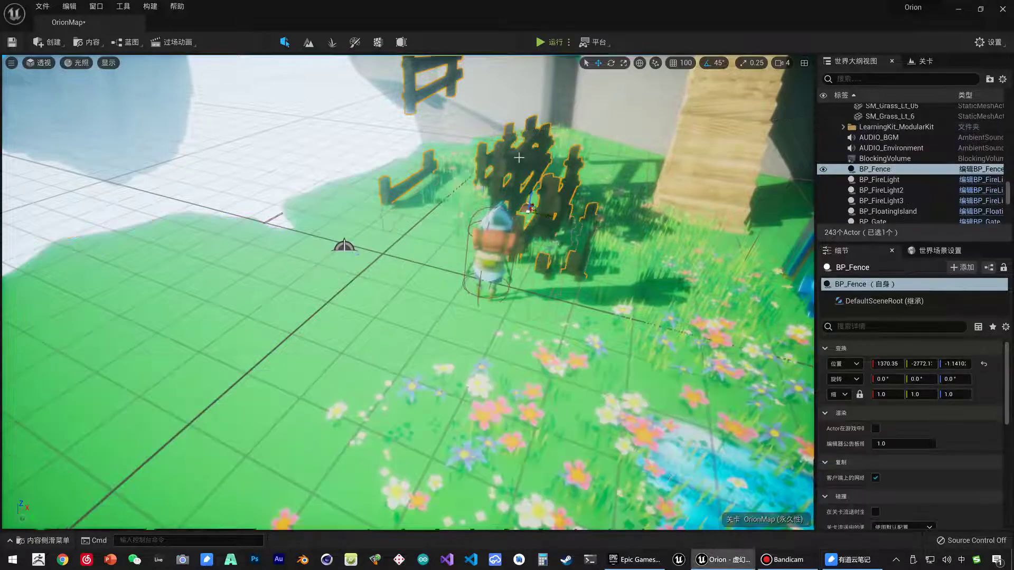
mouse_move(519, 175)
right_down()
mouse_move(327, 328)
mouse_move(531, 263)
right_up()
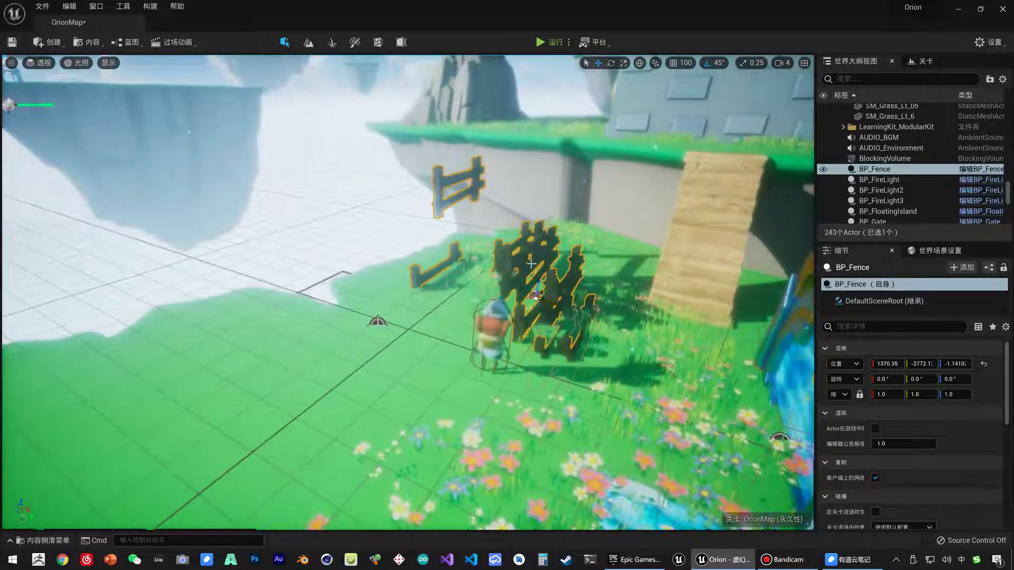
key(ctrl+space)
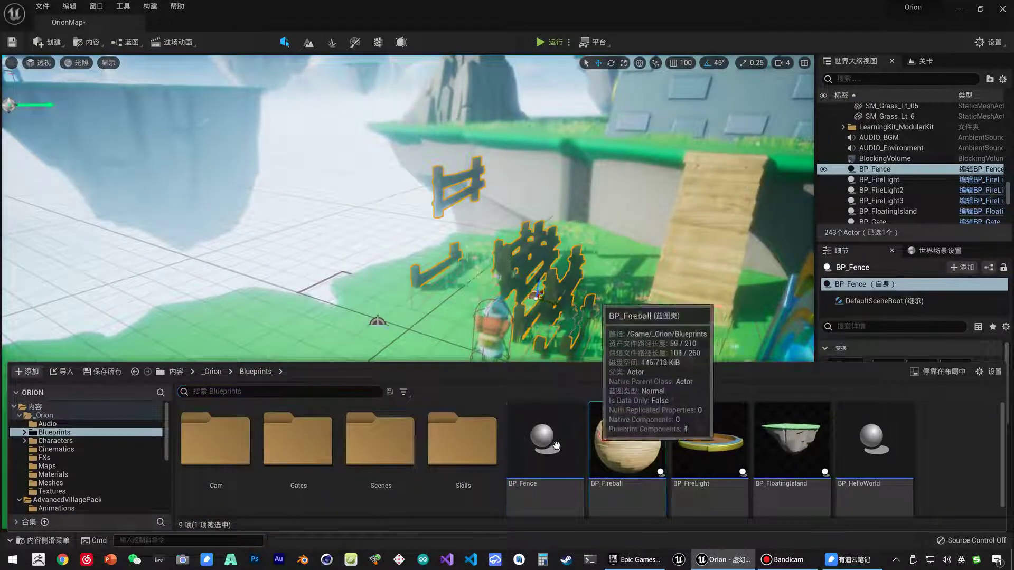
key(F2)
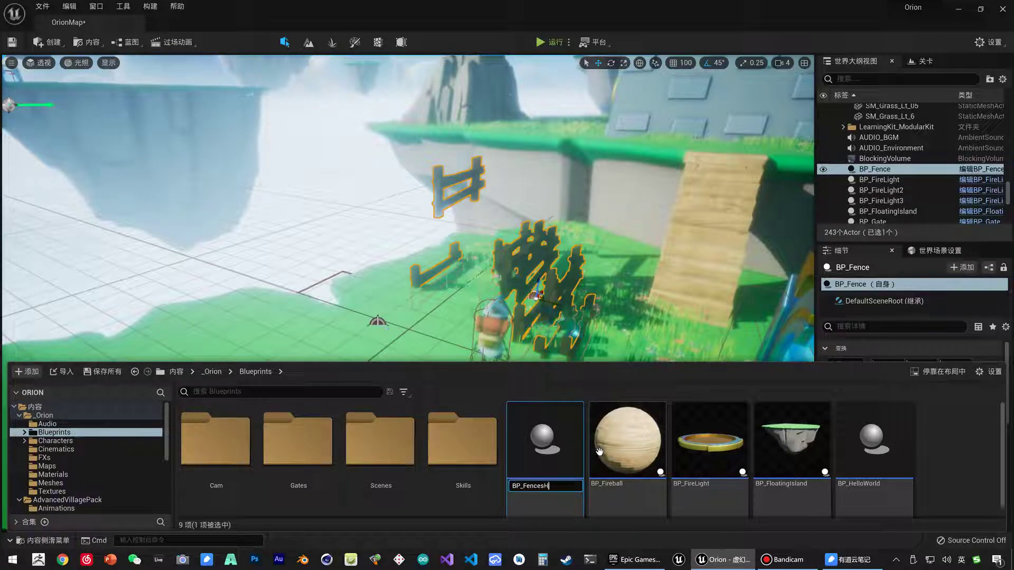
key(Return)
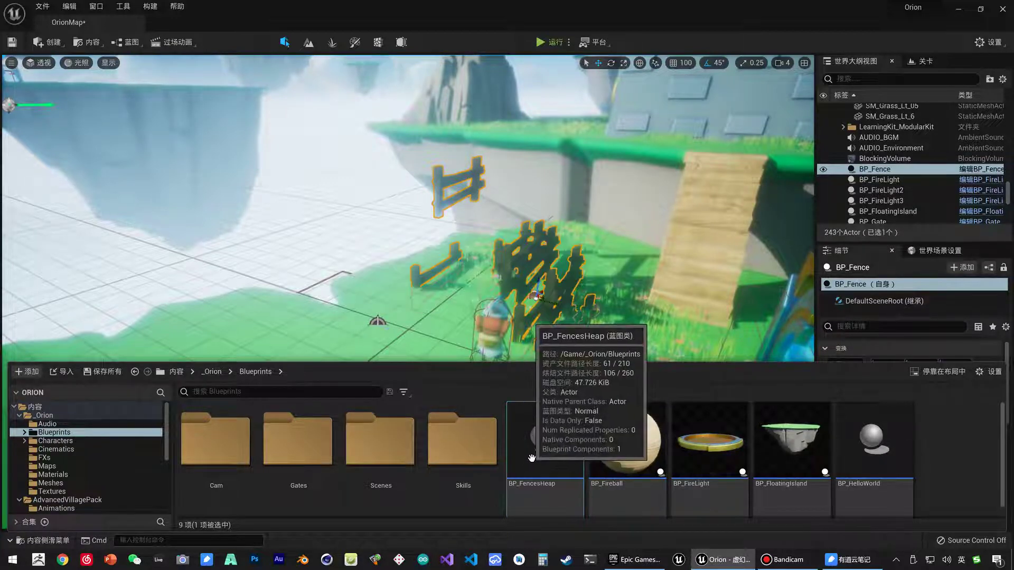
Duplicate BP_FencesHeap and name the copy BP_Fences.
click(936, 462)
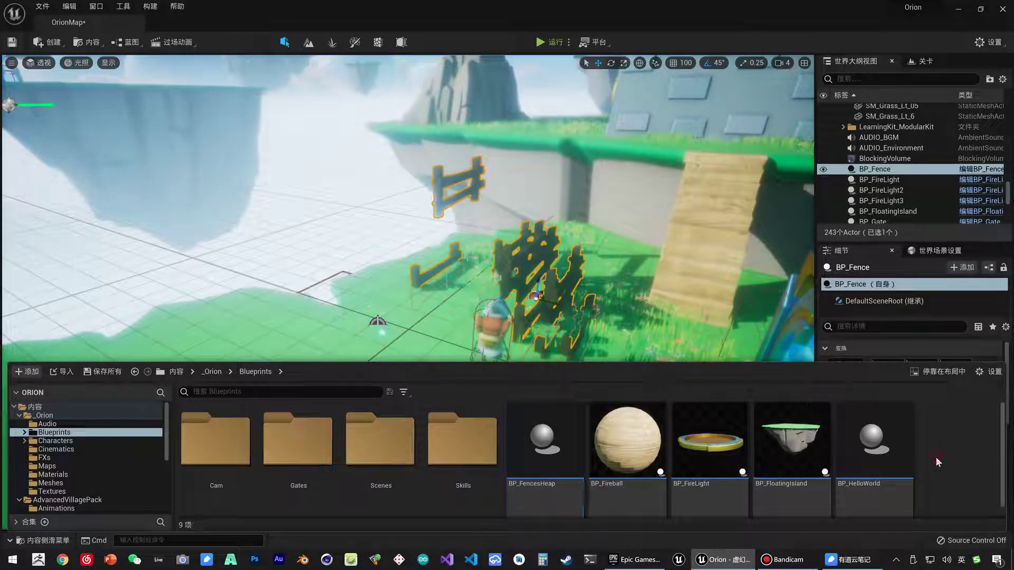
click(550, 457)
key(ctrl+d)
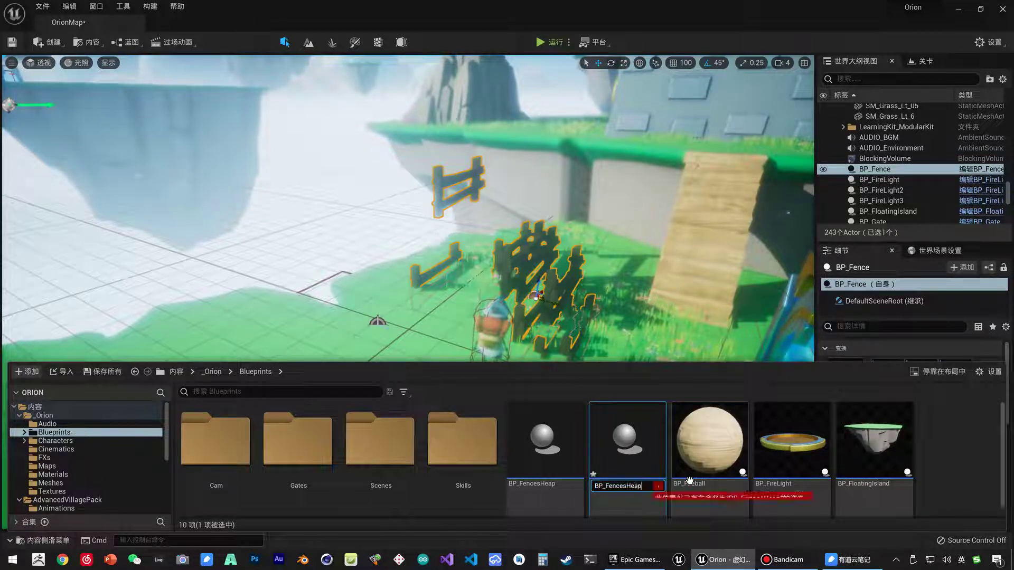
key(Return)
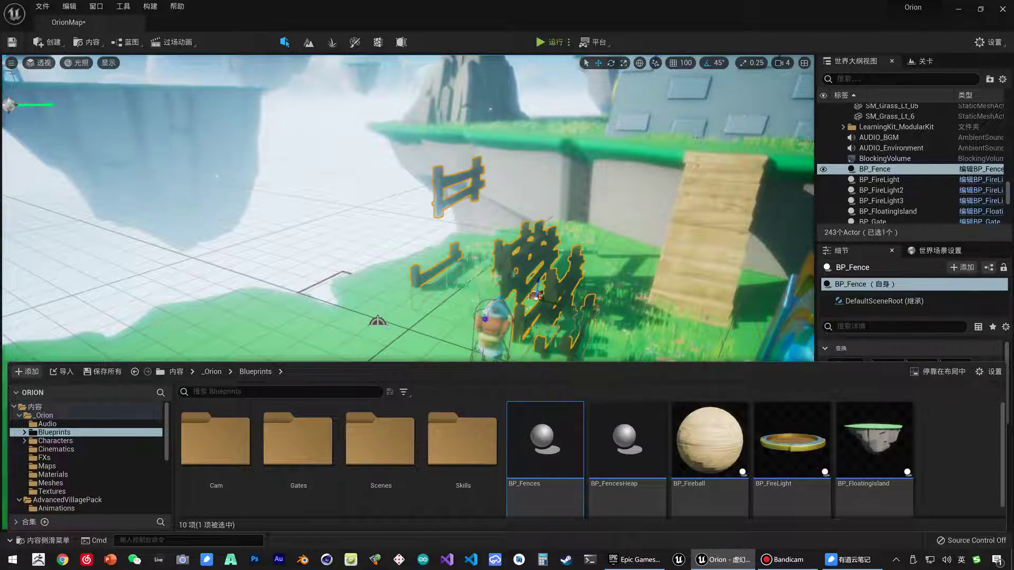
Open BP_Fences in the Blueprint editor.
right_drag(518, 312, 475, 317)
key(ctrl+space)
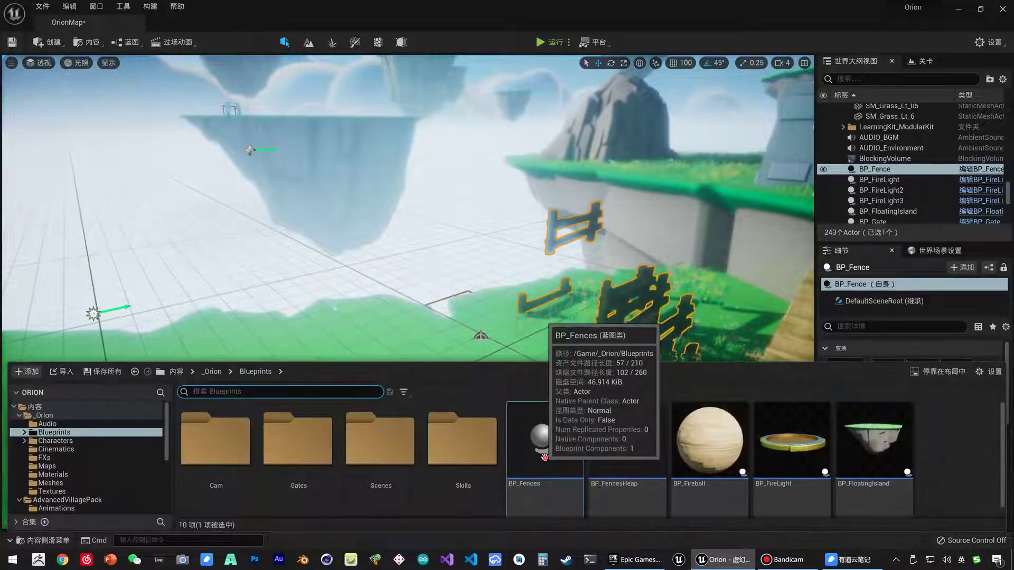
double_click(544, 454)
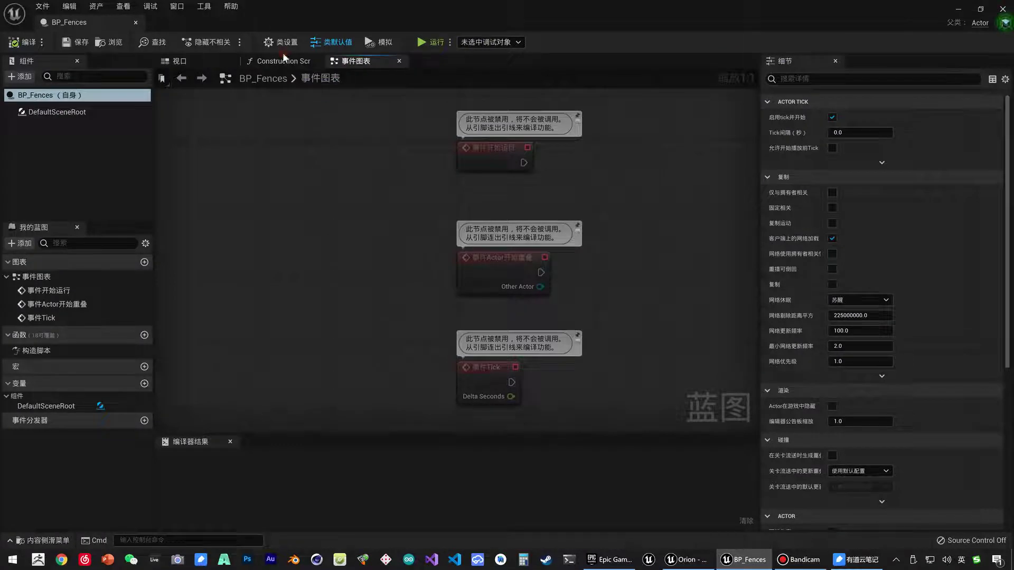
Show the Construction Script graph and pan to the For Loop's mesh-adding nodes.
click(283, 59)
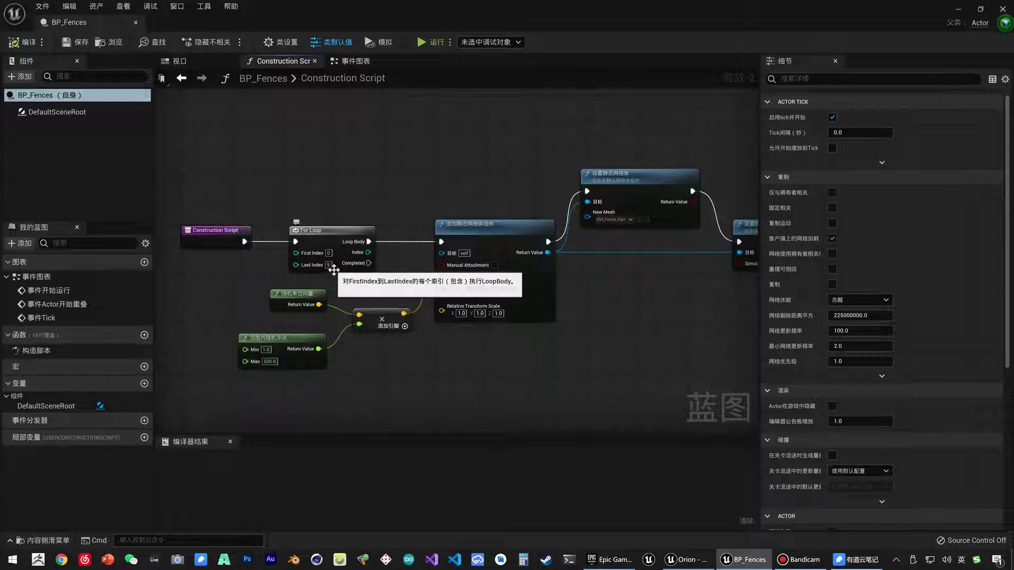
right_drag(476, 324, 413, 318)
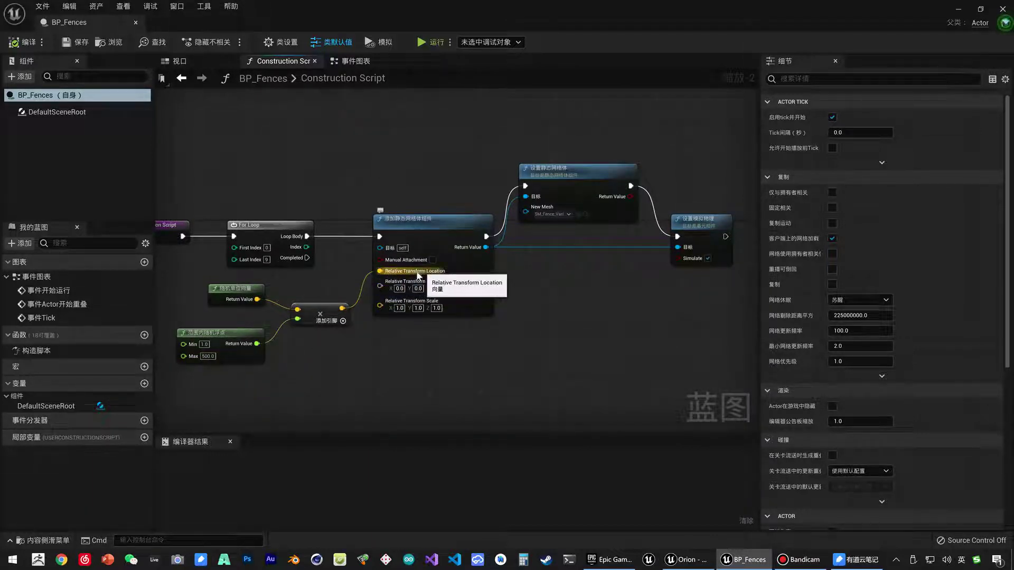
mouse_move(404, 276)
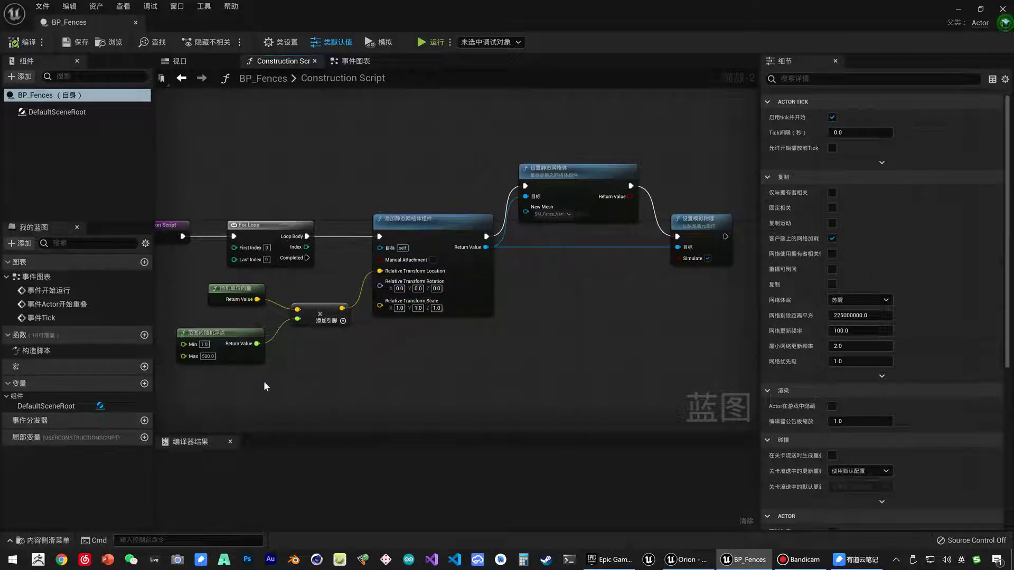
Delete the random location offset nodes and arrange the mesh-spawning nodes beside the For Loop.
drag(262, 358, 319, 280)
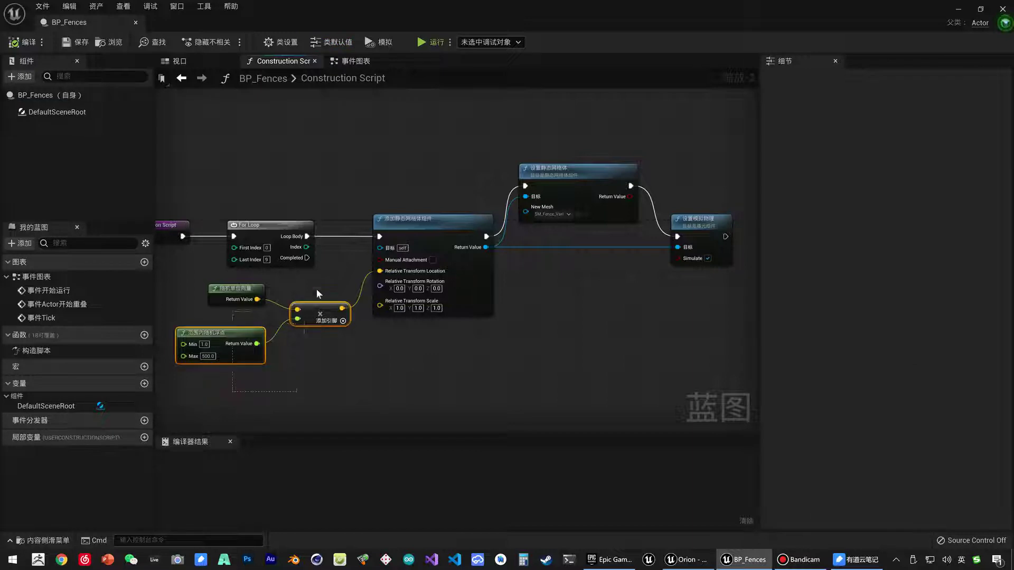
key(Delete)
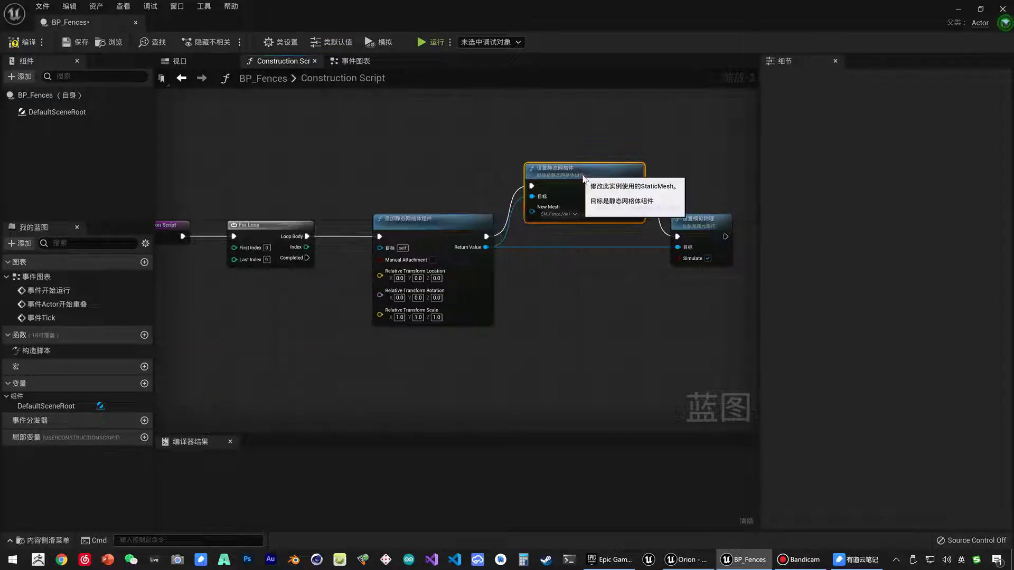
click(582, 179)
right_drag(593, 232, 530, 217)
drag(682, 192, 294, 260)
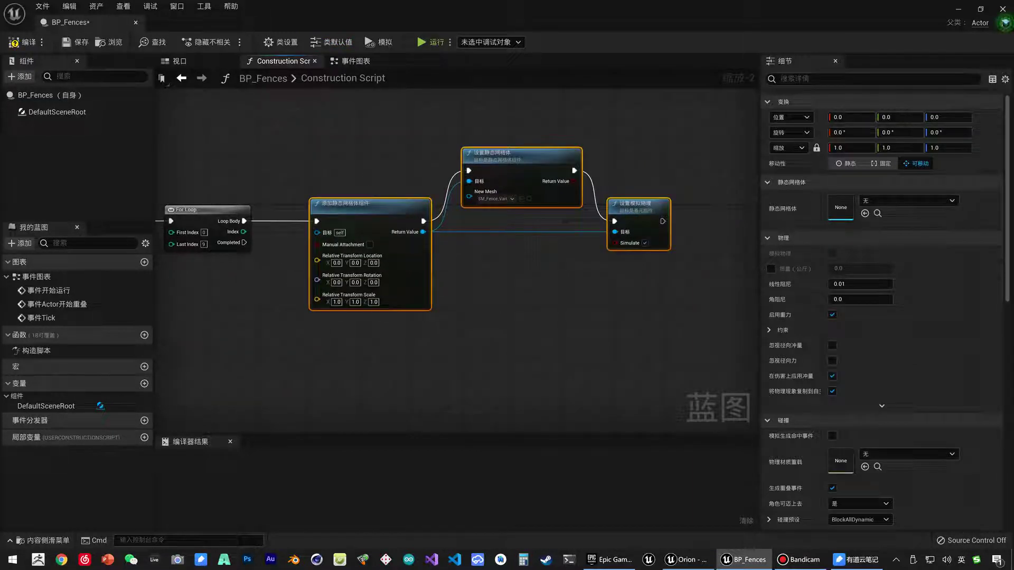
right_drag(251, 243, 328, 254)
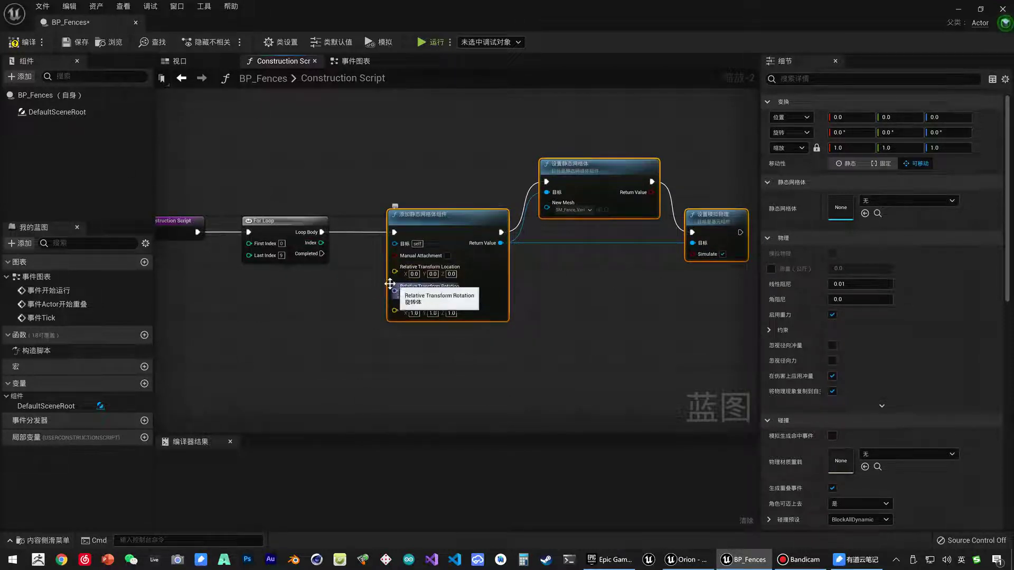
Multiply the loop Index by 200 and wire it into the split Relative Transform Location Y.
drag(321, 243, 333, 277)
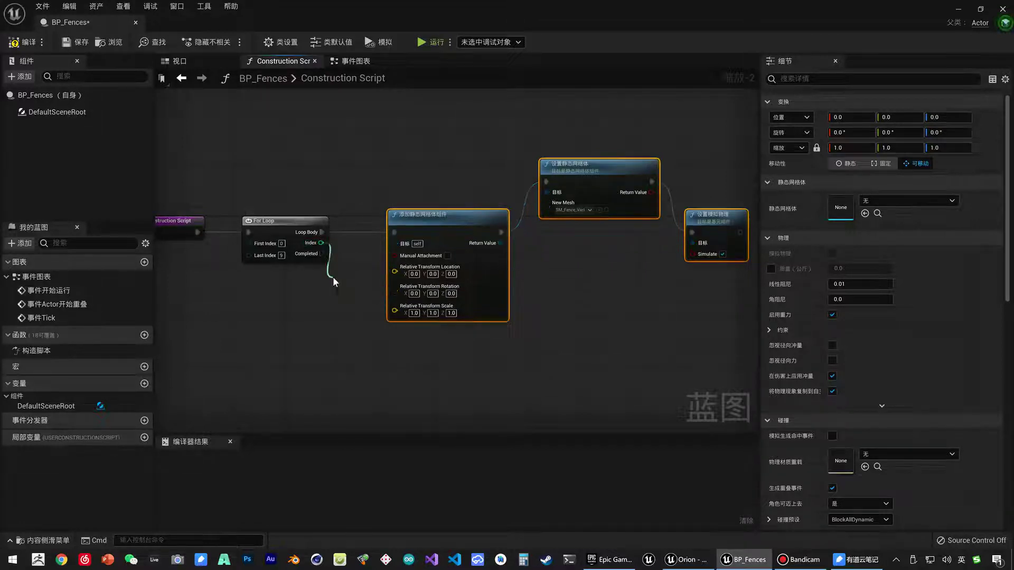
text(*)
key(Return)
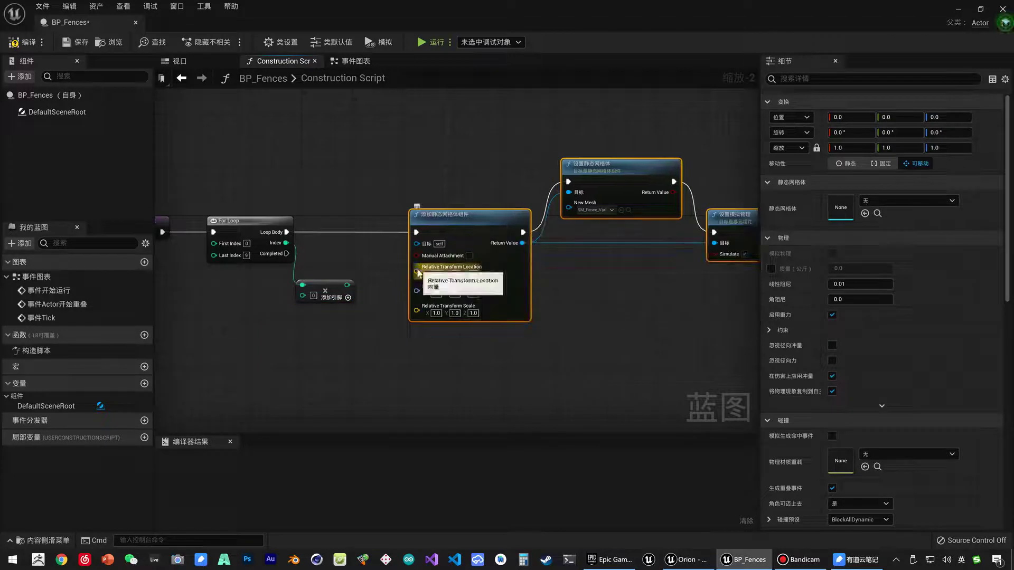
right_click(417, 271)
click(446, 321)
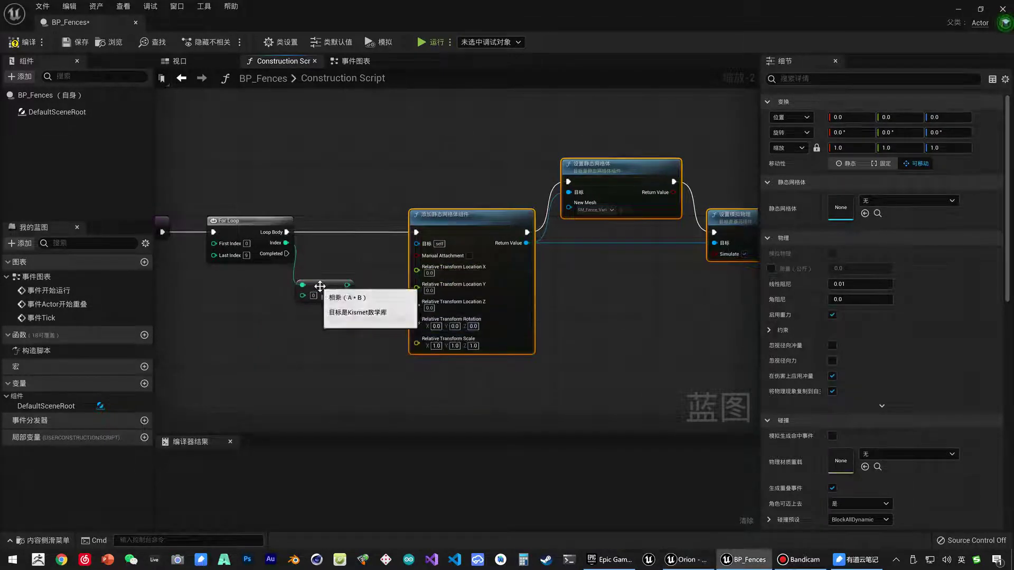
drag(325, 293, 329, 279)
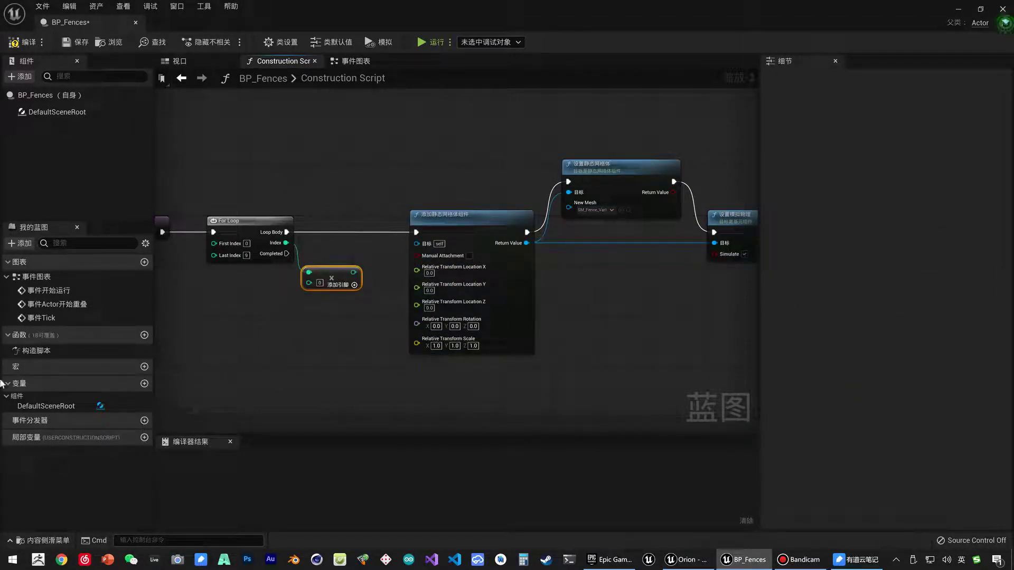
click(319, 283)
text(200)
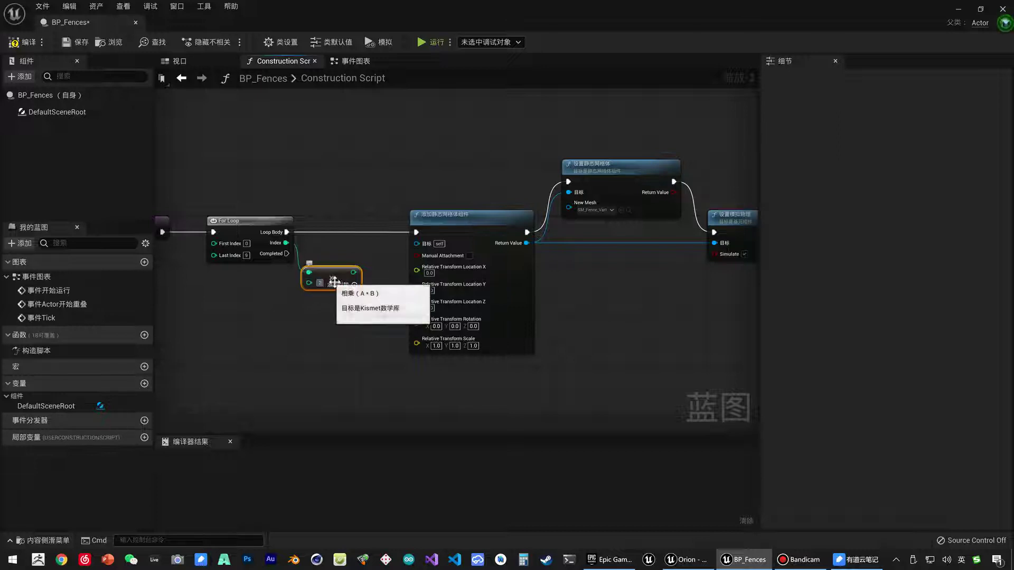
click(369, 303)
drag(354, 273, 418, 287)
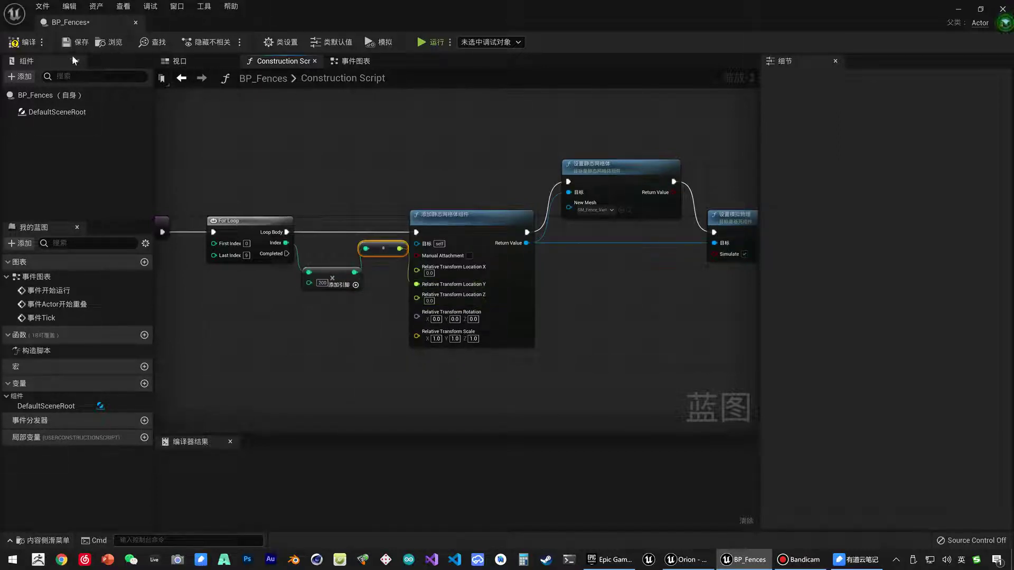
Compile BP_Fences and orbit the Viewport preview to inspect the resulting fence row.
click(25, 42)
click(180, 61)
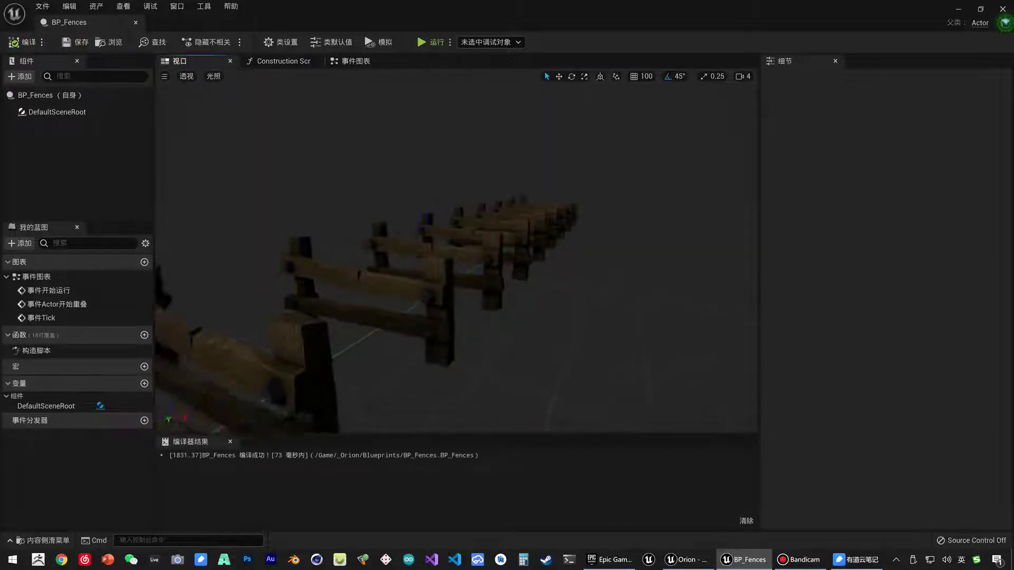
scroll(460, 221, down, 3)
mouse_move(477, 222)
mouse_down()
mouse_move(638, 191)
mouse_move(518, 222)
mouse_up()
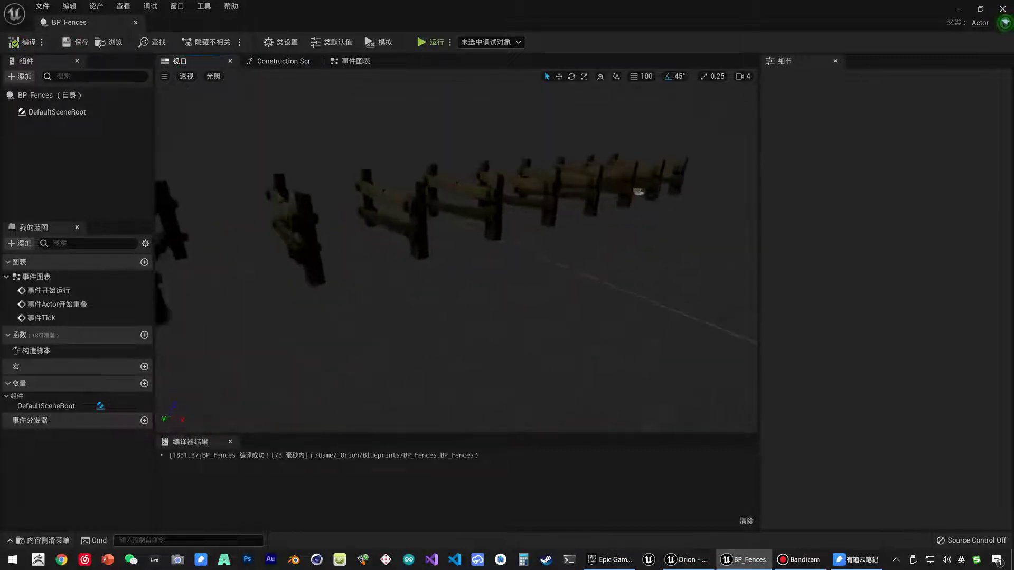
click(293, 62)
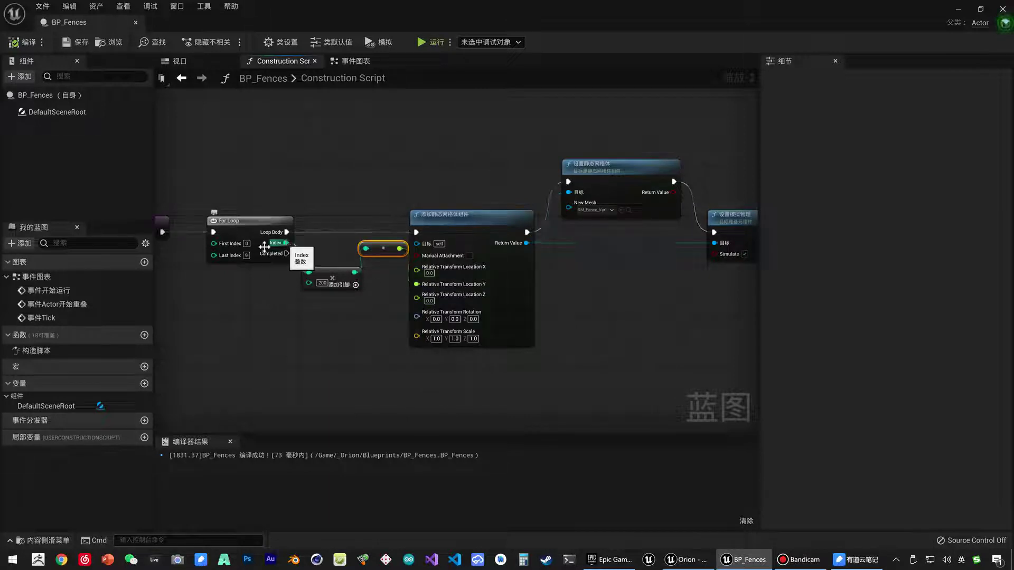
drag(406, 277, 256, 250)
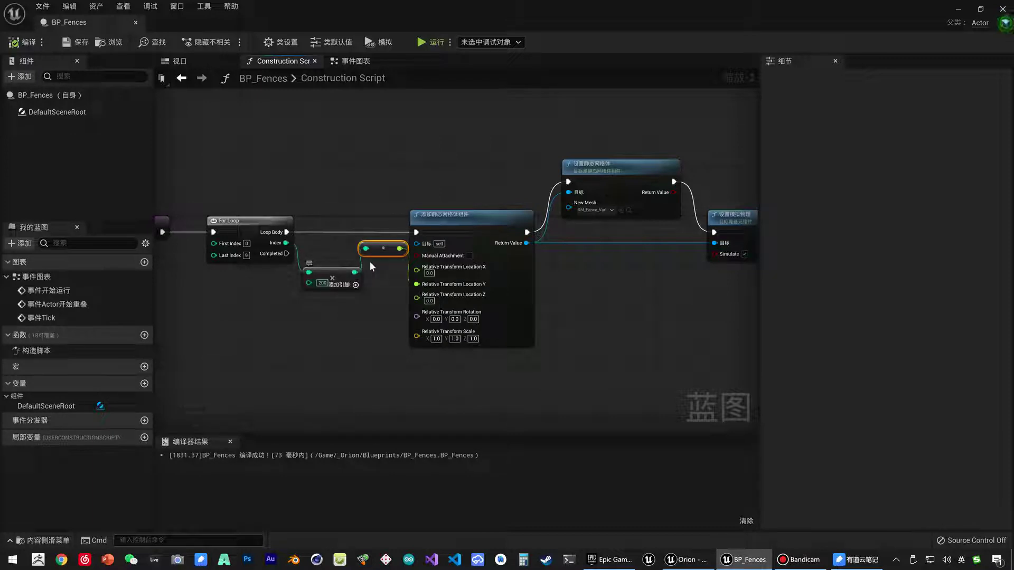
Move the index offset from Location Y to Location X, compile, and inspect the preview.
right_click(424, 288)
click(456, 317)
drag(400, 248, 417, 267)
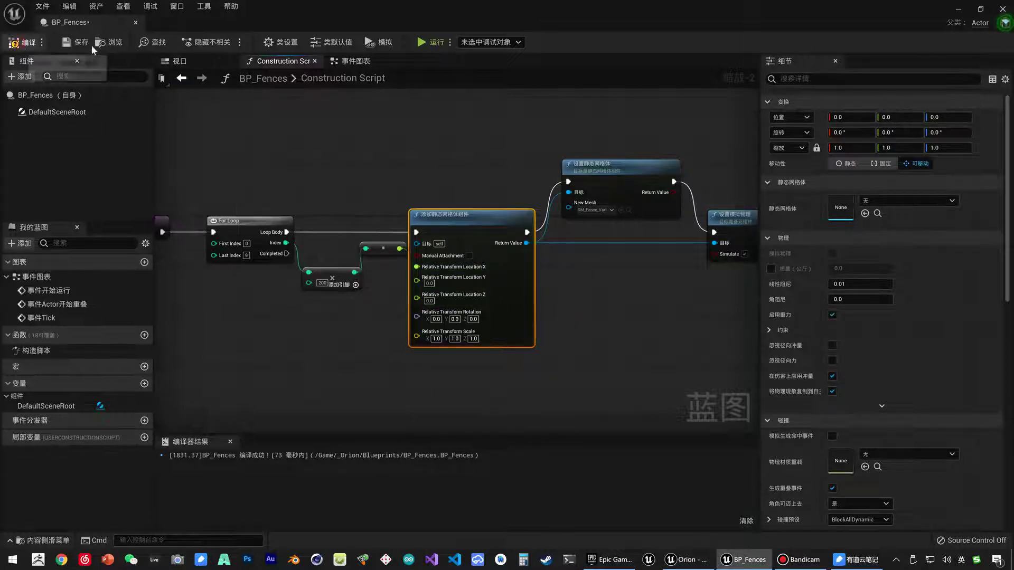
click(21, 42)
click(182, 61)
mouse_move(454, 238)
mouse_down()
mouse_move(475, 212)
mouse_move(465, 264)
mouse_up()
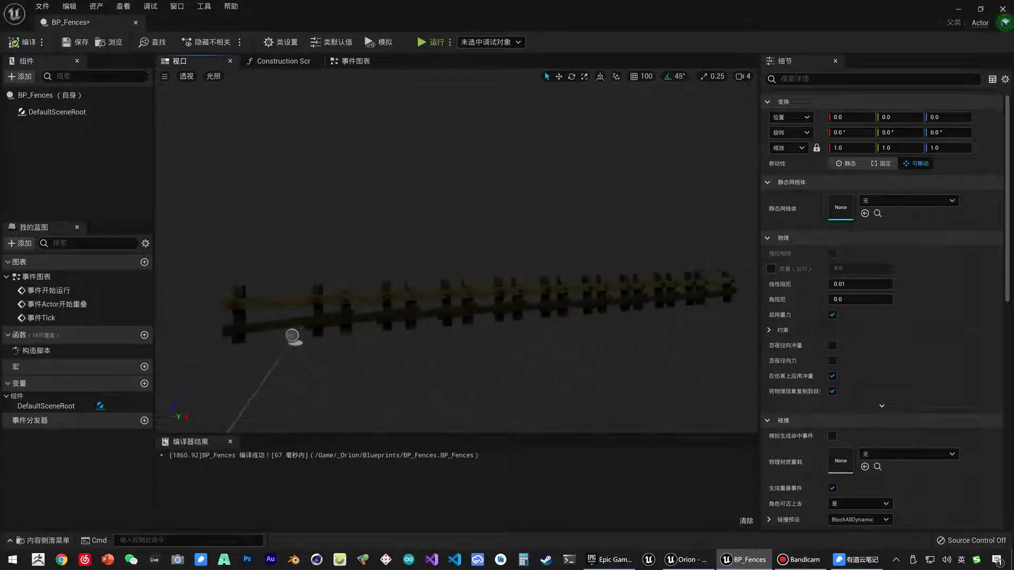
drag(454, 264, 430, 296)
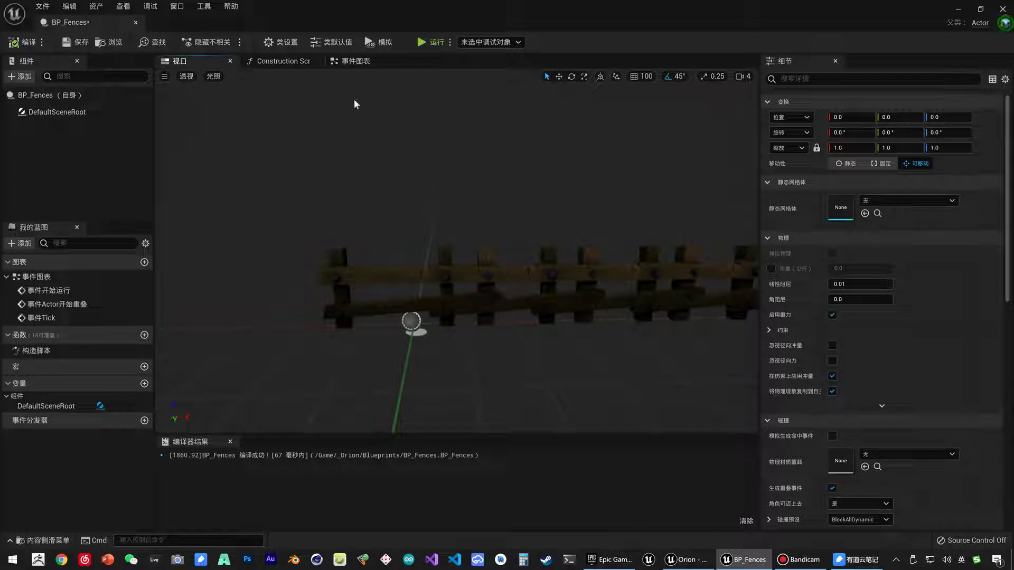
click(310, 62)
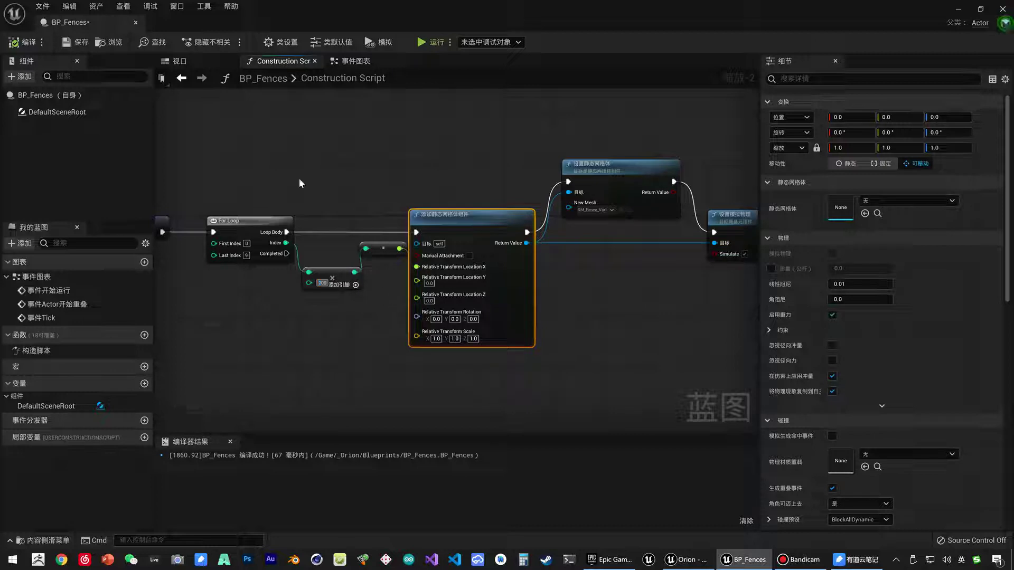
click(200, 62)
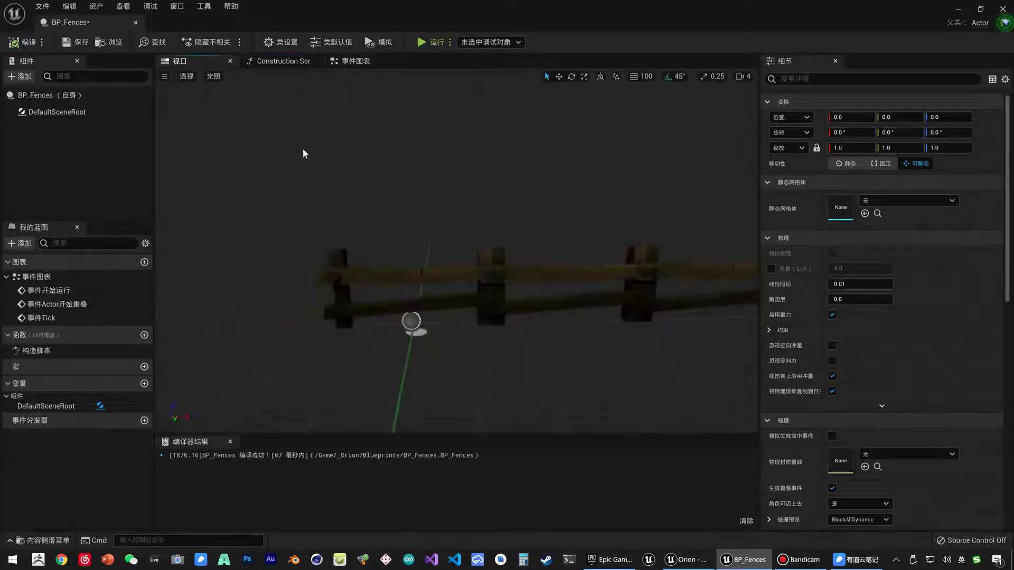
right_drag(457, 254, 476, 248)
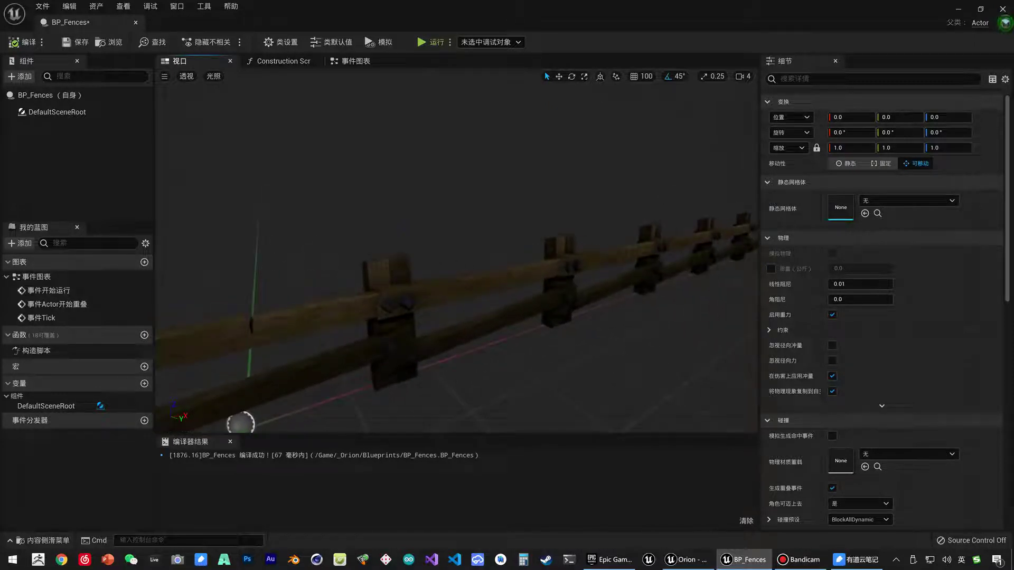
click(280, 63)
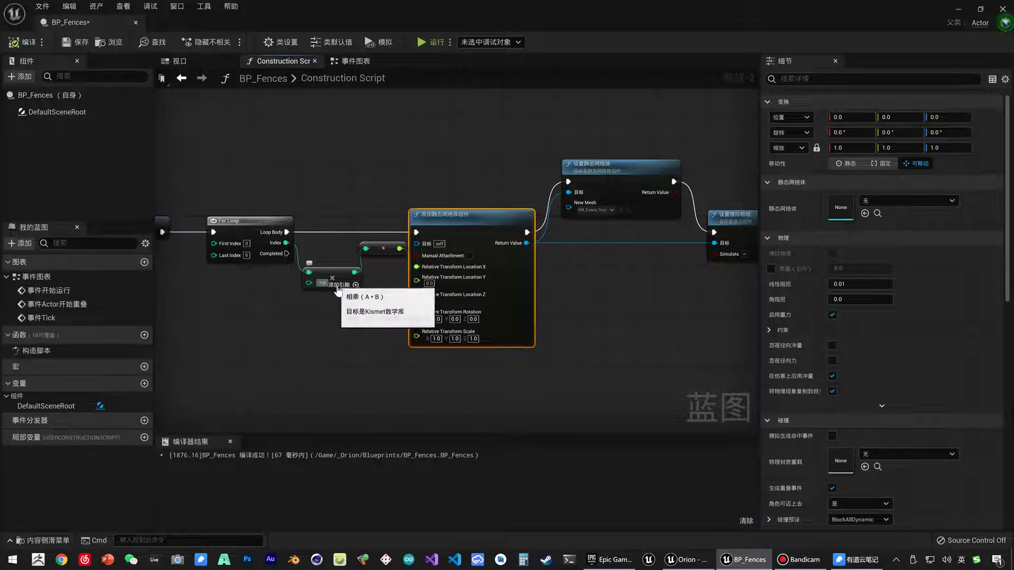
Change the spacing multiplier to 325, recompile, and check the straight fence row.
click(31, 47)
click(183, 77)
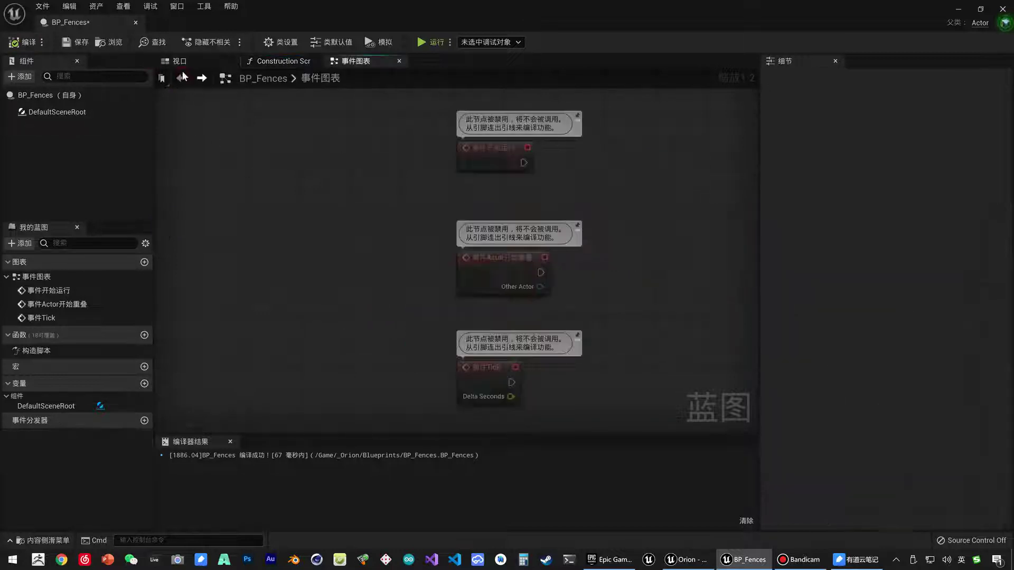
click(203, 67)
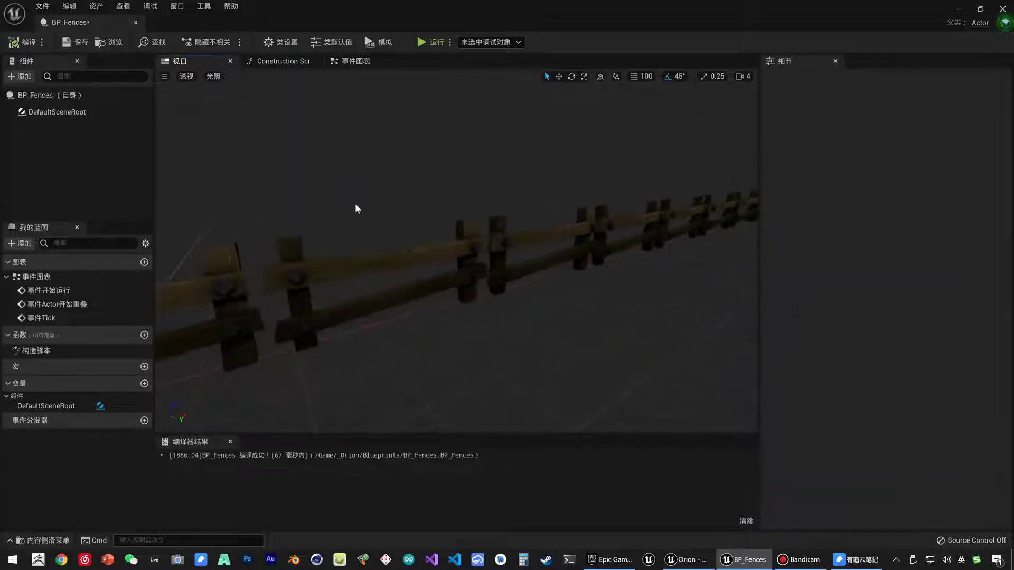
click(285, 62)
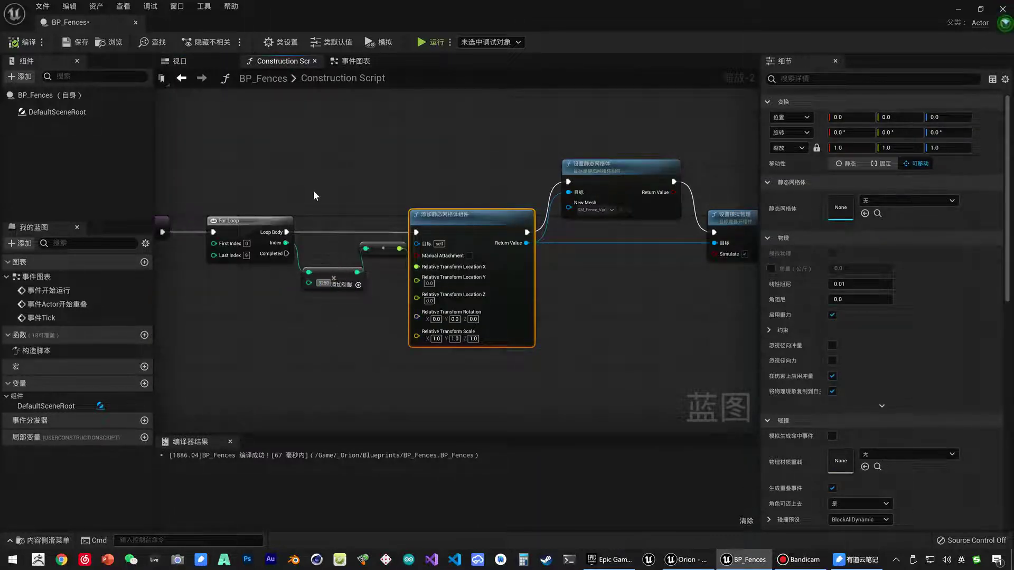
text(325)
key(Return)
click(24, 42)
click(179, 61)
right_drag(421, 233, 421, 232)
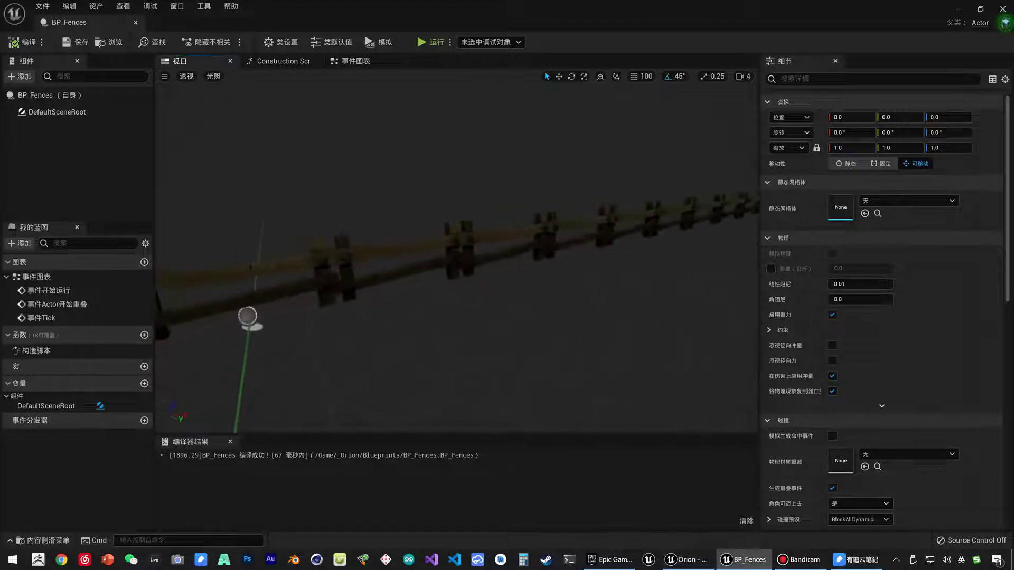
right_drag(421, 233, 472, 224)
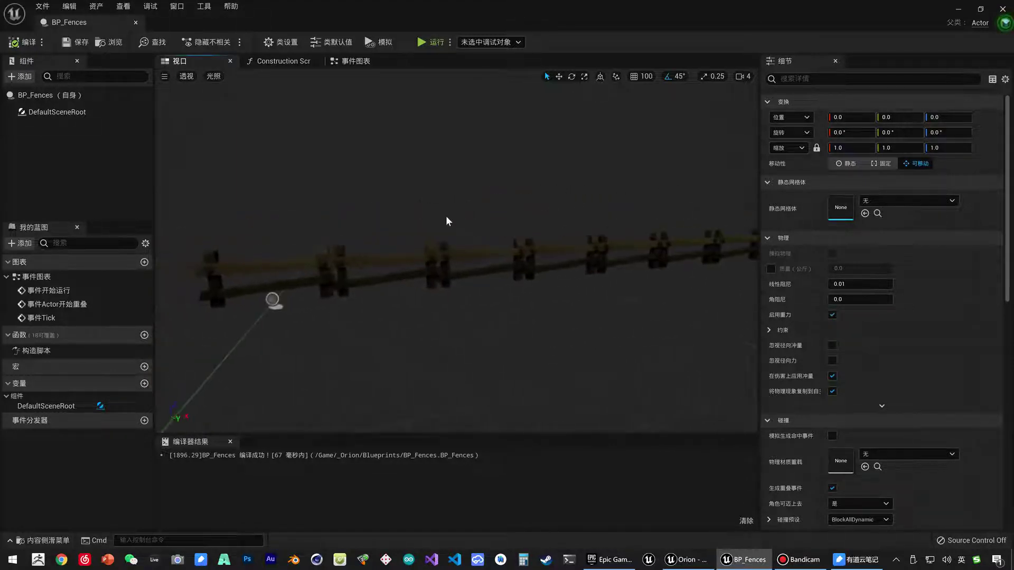
click(291, 66)
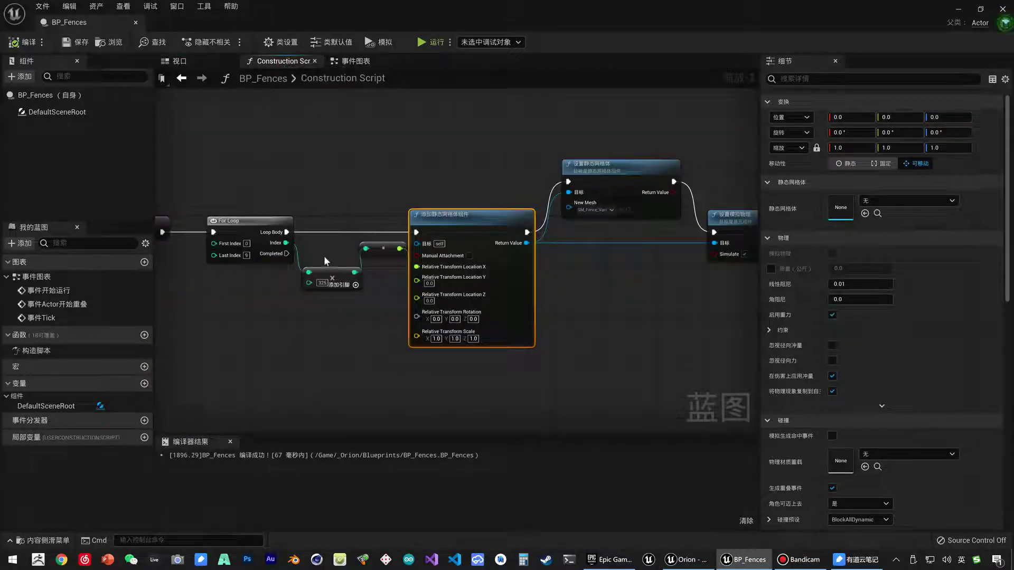
Add a new integer variable named Count to BP_Fences.
scroll(295, 301, up, 1)
scroll(336, 264, up, 1)
scroll(348, 245, up, 1)
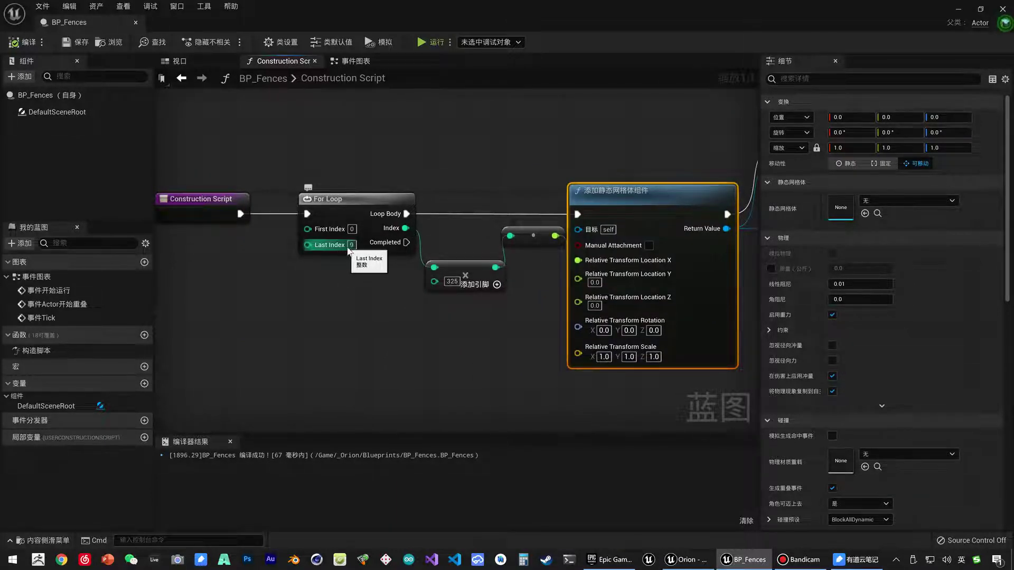
click(143, 383)
text(Count)
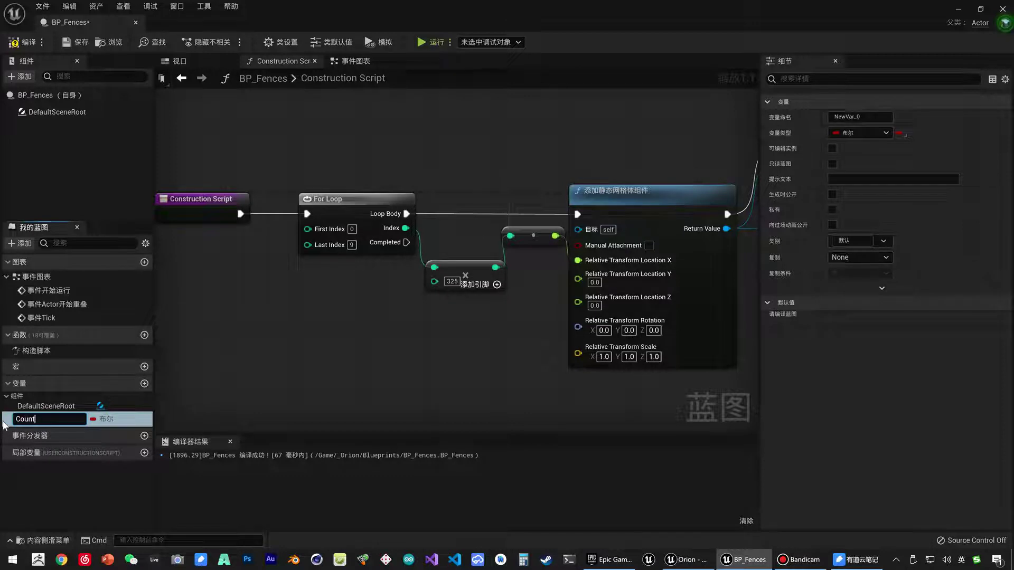
key(Return)
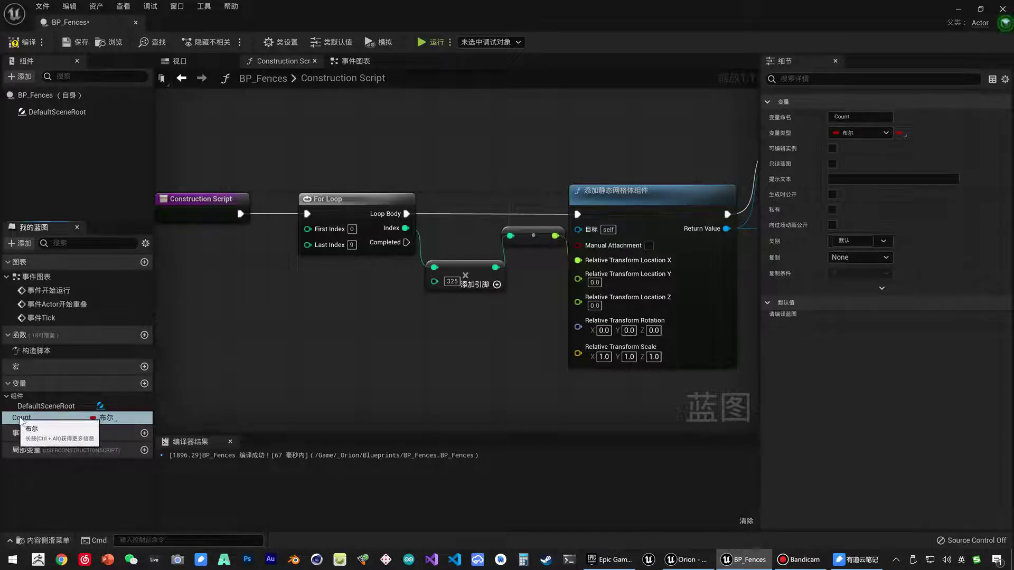
click(97, 418)
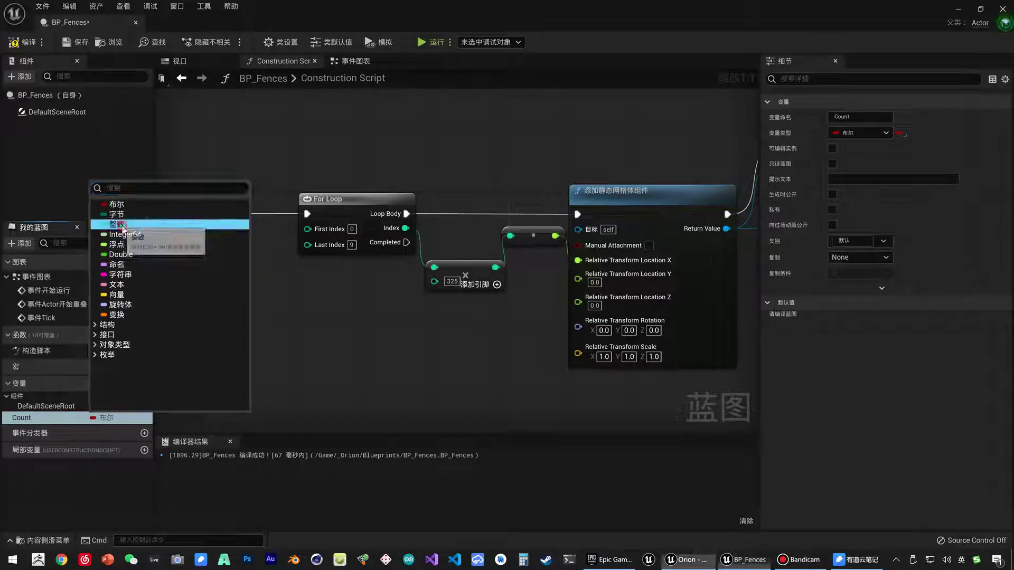
click(117, 224)
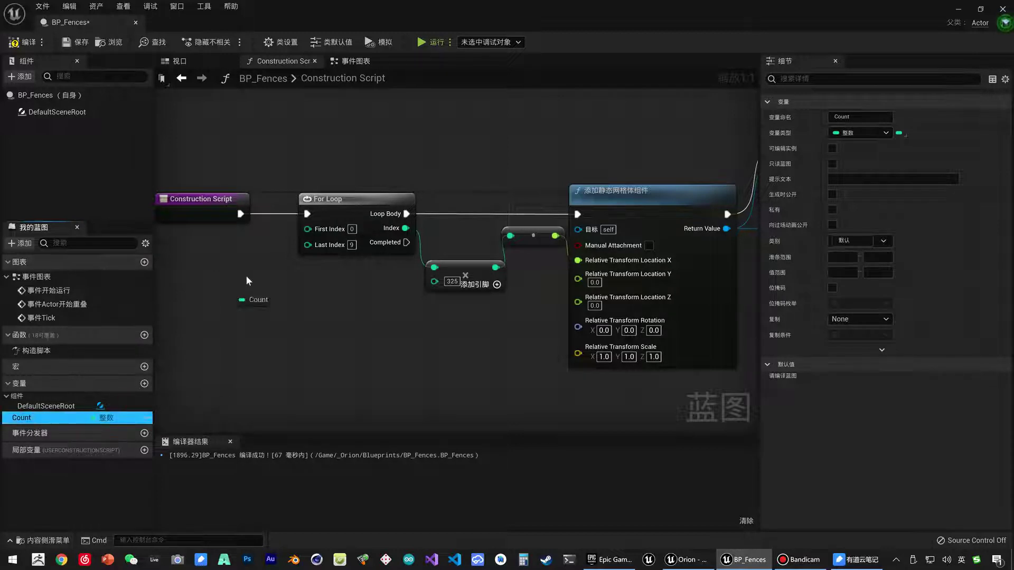
Plug Count into the For Loop's Last Index, make it Instance Editable, and save.
drag(59, 418, 307, 244)
drag(222, 243, 213, 285)
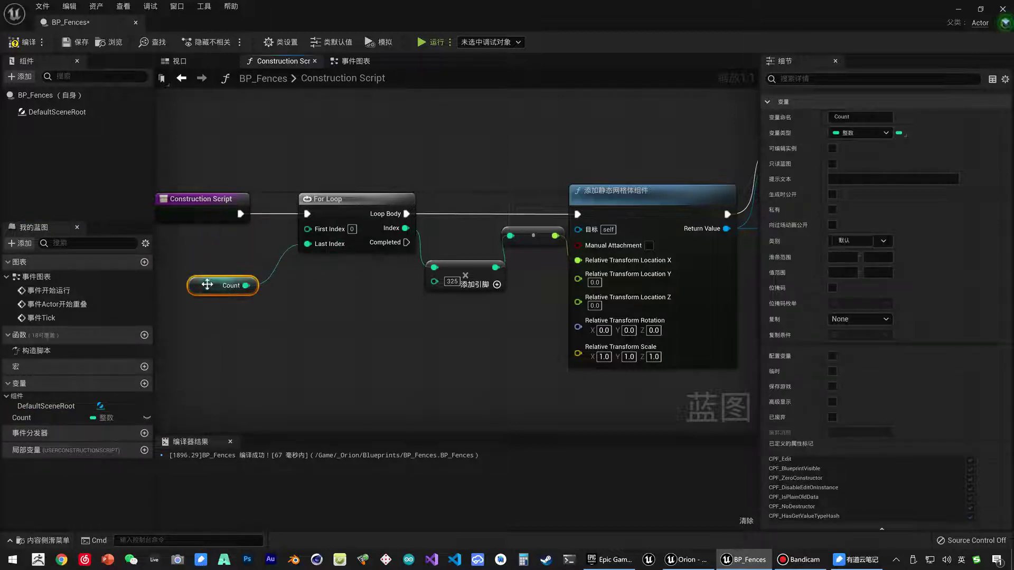
click(147, 418)
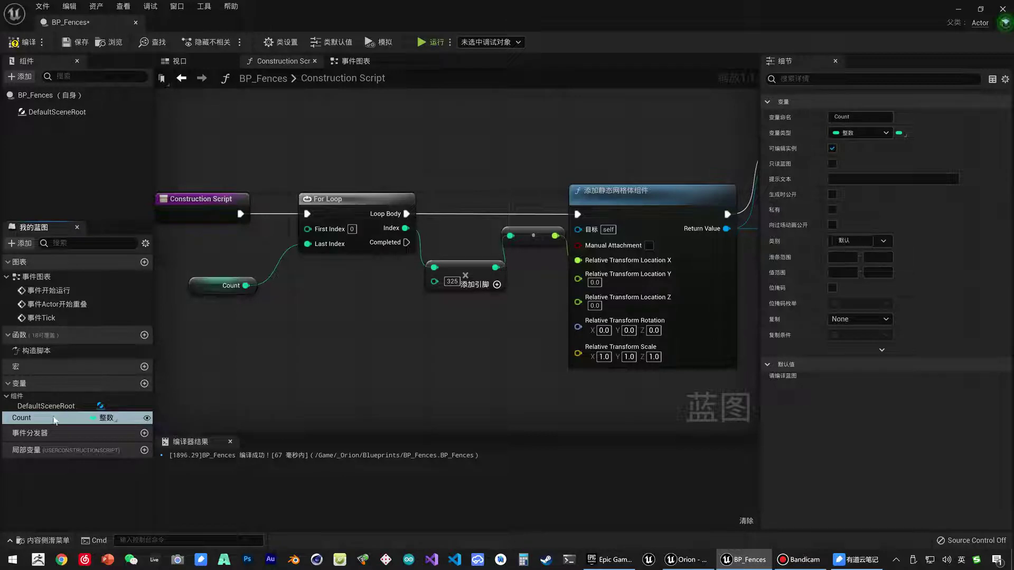
key(ctrl+s)
Recompile BP_Fences and set Count's default value to 3.
click(29, 42)
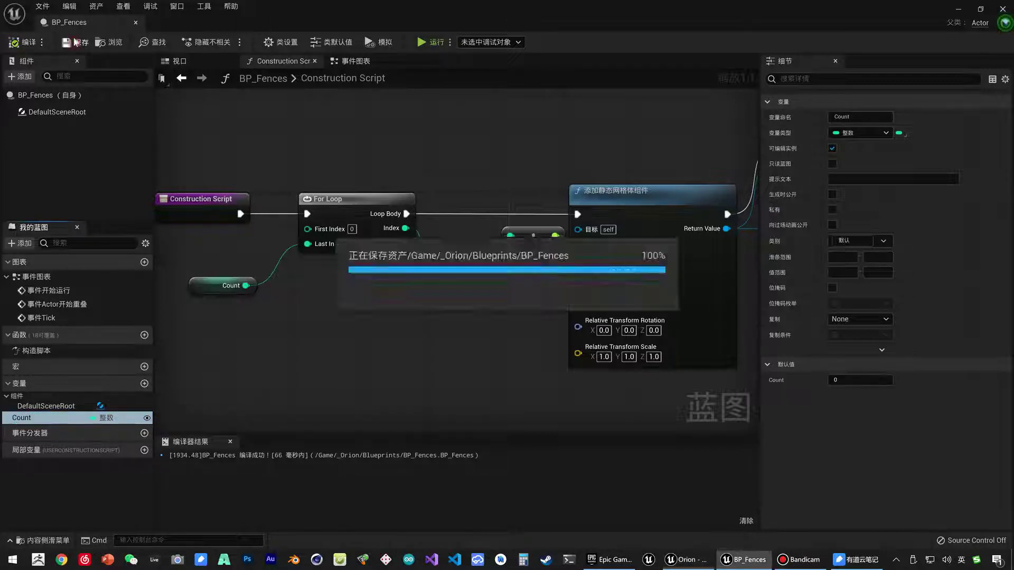
drag(69, 22, 188, 24)
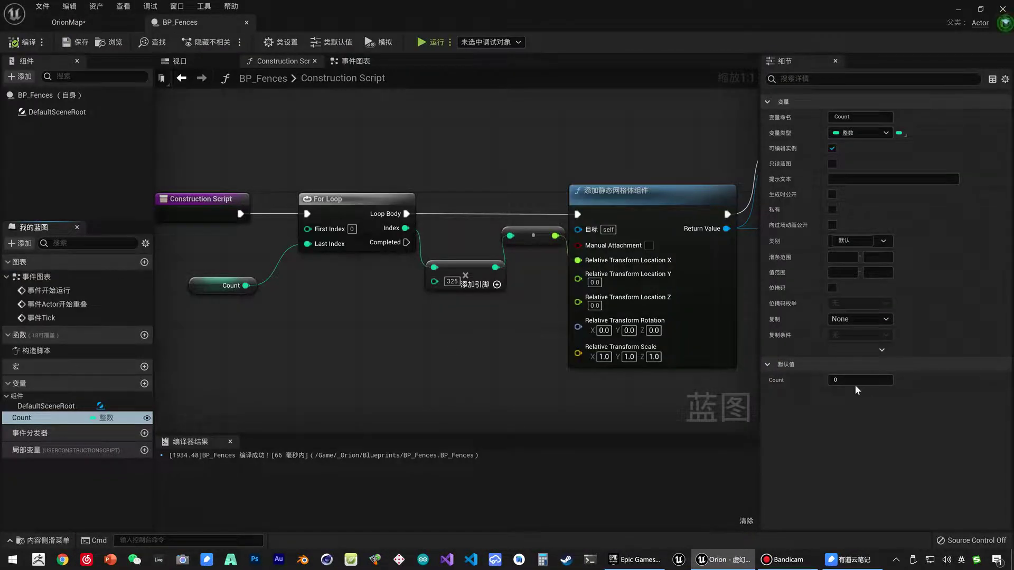
click(853, 383)
text(3)
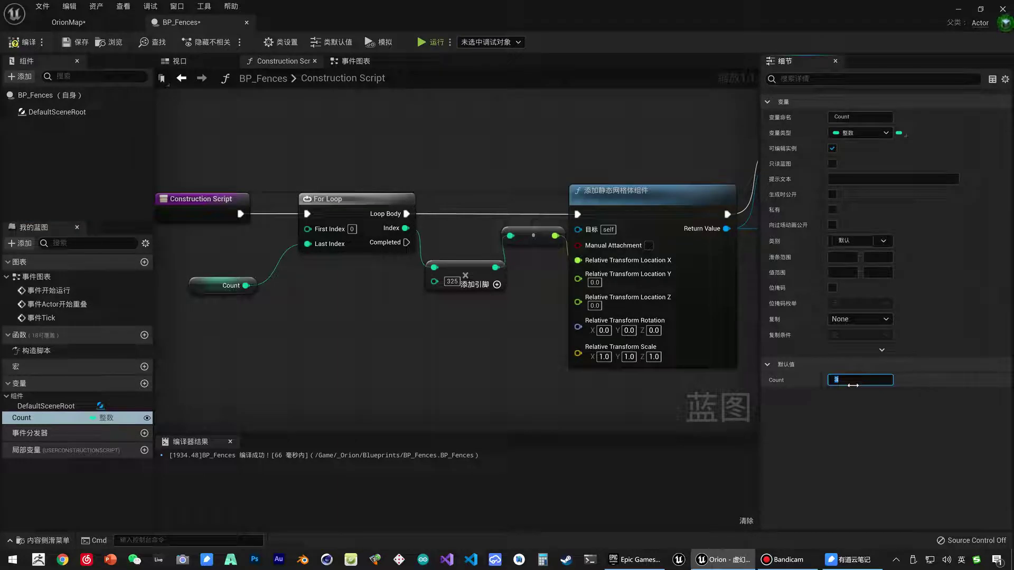
Place a BP_Fences instance in OrionMap and slide it left along X.
click(67, 22)
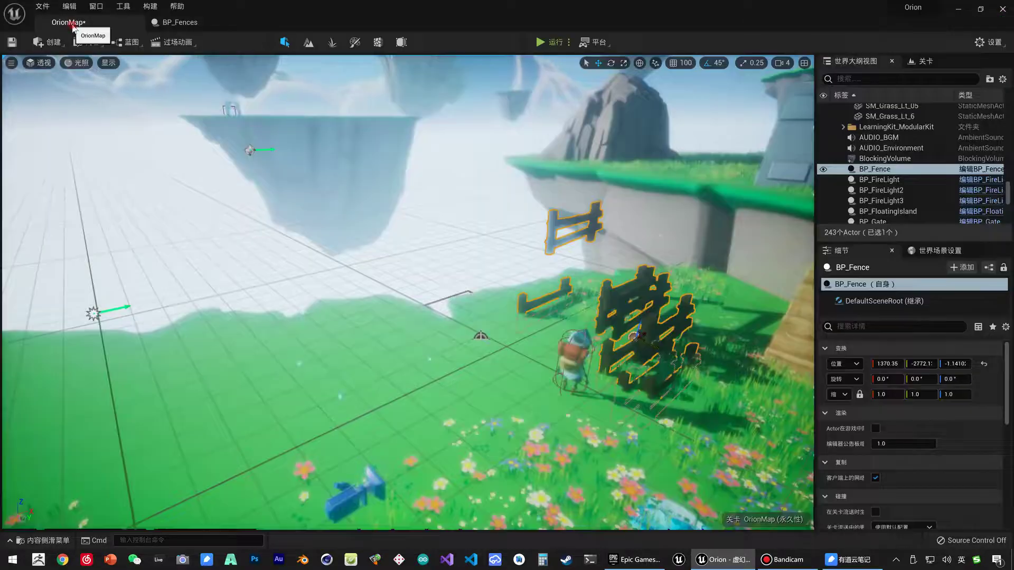
click(312, 396)
key(ctrl+space)
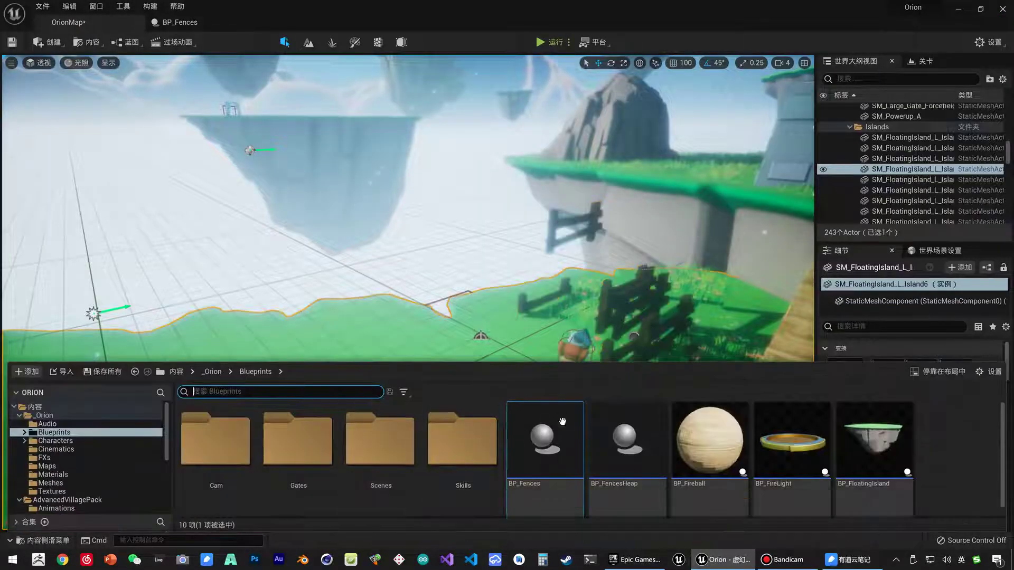
click(312, 396)
drag(312, 395, 365, 317)
click(365, 317)
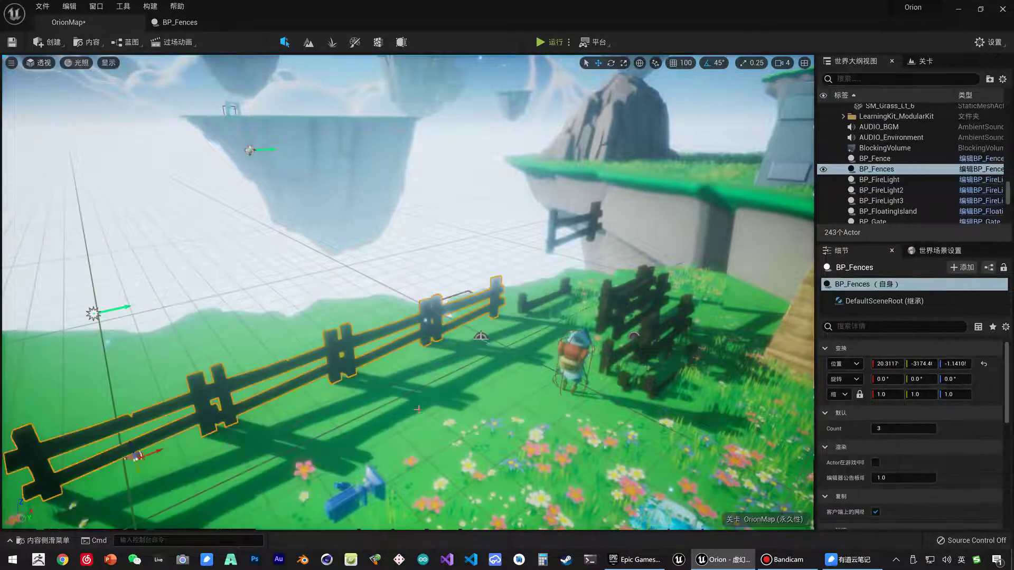
key(f)
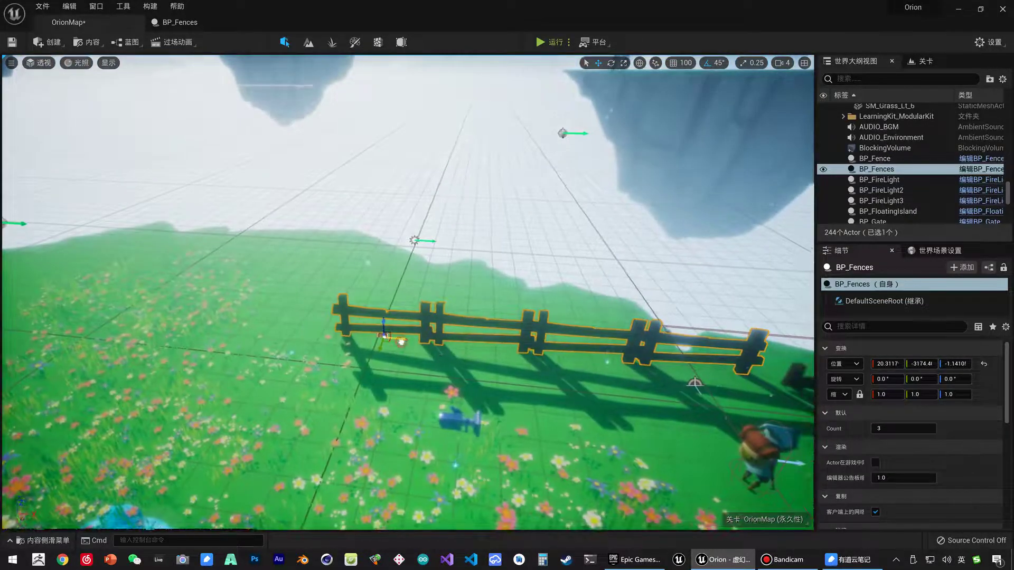
drag(401, 342, 281, 347)
right_drag(470, 390, 449, 385)
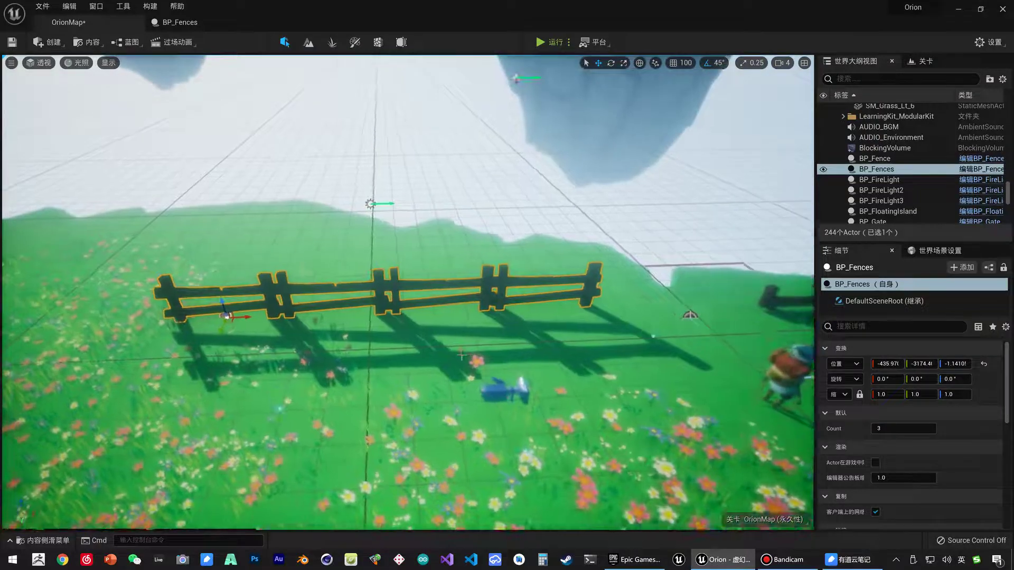
click(188, 27)
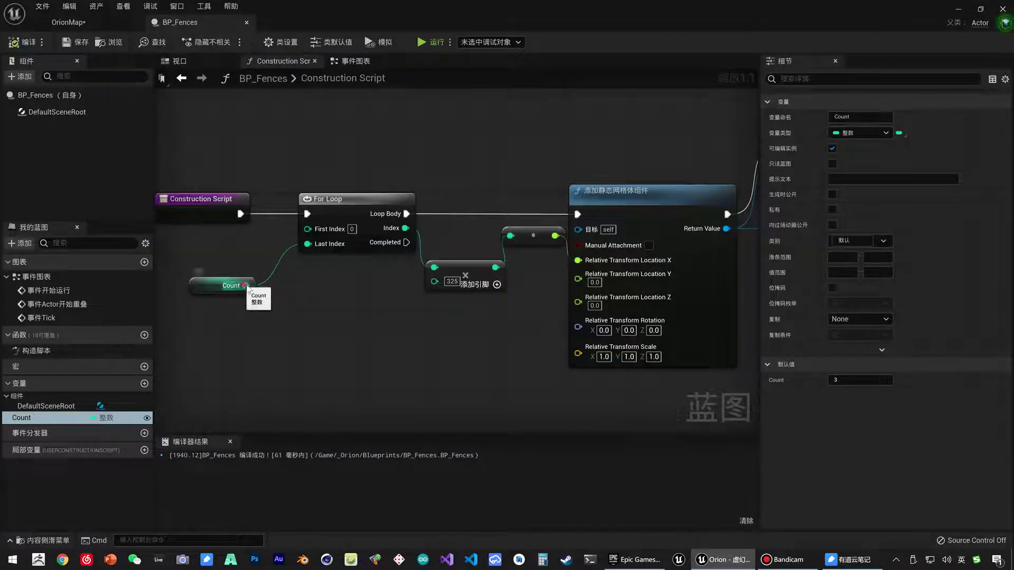
Add a Count - 1 Subtract node feeding Last Index and tidy the Count and Subtract nodes.
drag(246, 286, 294, 295)
text(-)
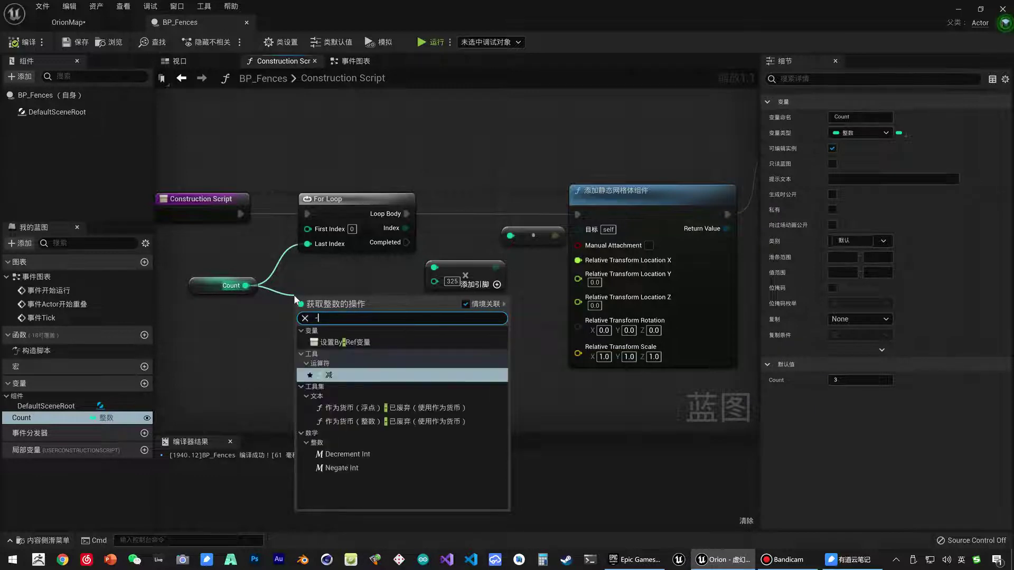
key(Return)
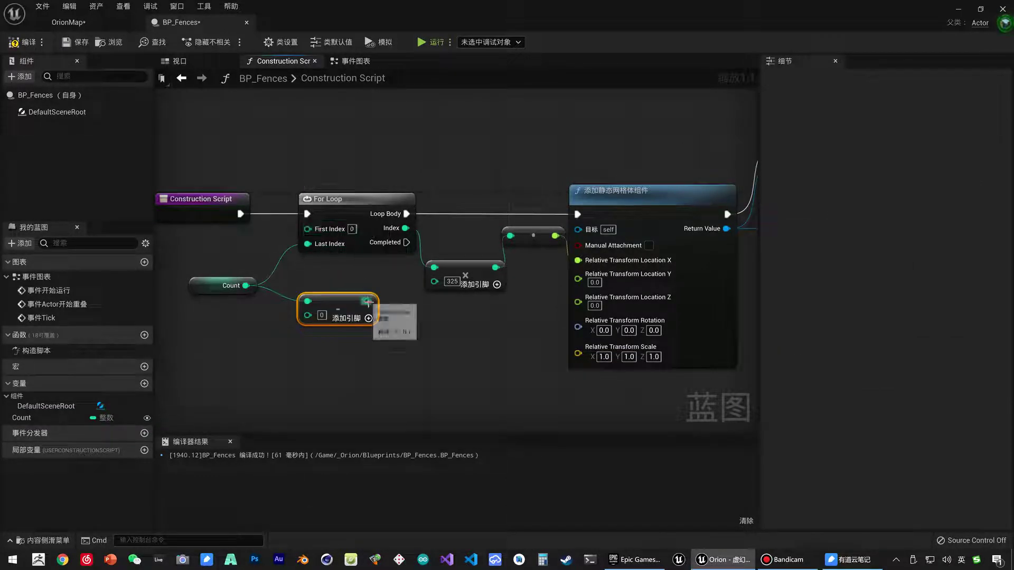
drag(367, 301, 307, 243)
mouse_move(316, 308)
mouse_down()
mouse_move(299, 309)
mouse_move(293, 321)
mouse_move(285, 274)
mouse_move(261, 274)
mouse_move(262, 286)
mouse_up()
click(332, 368)
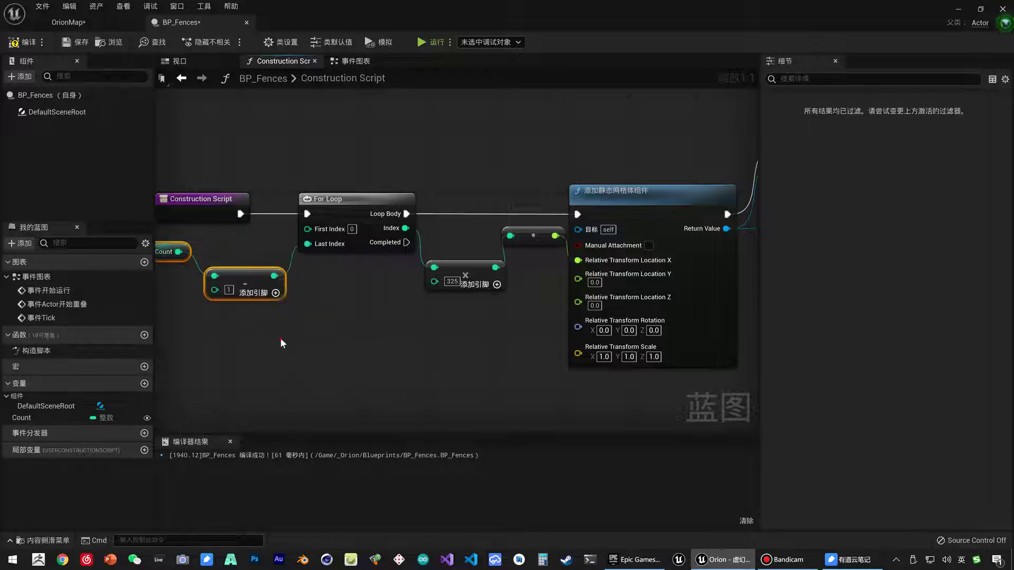
click(281, 338)
right_drag(280, 338, 391, 357)
drag(238, 260, 237, 315)
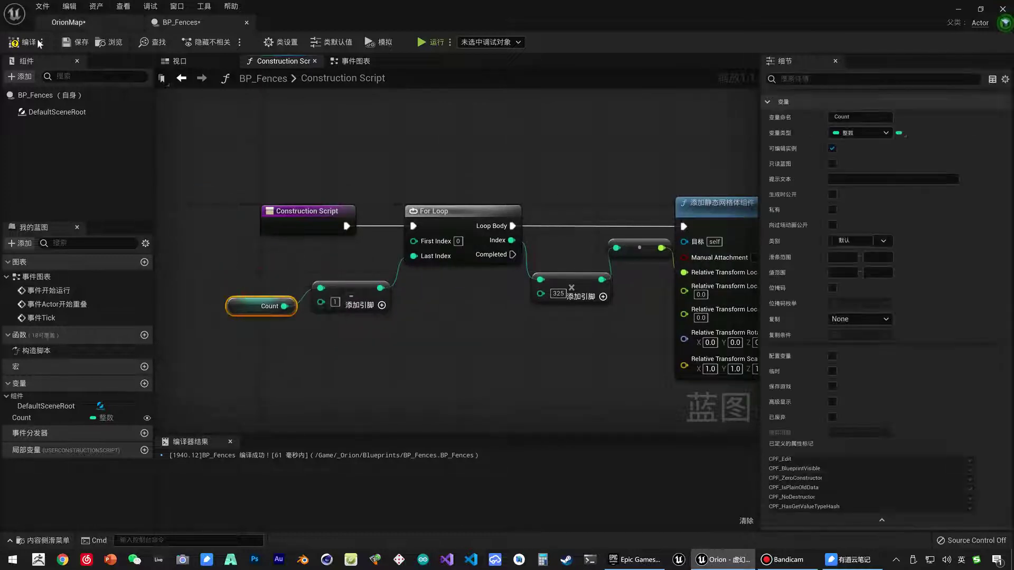
click(68, 22)
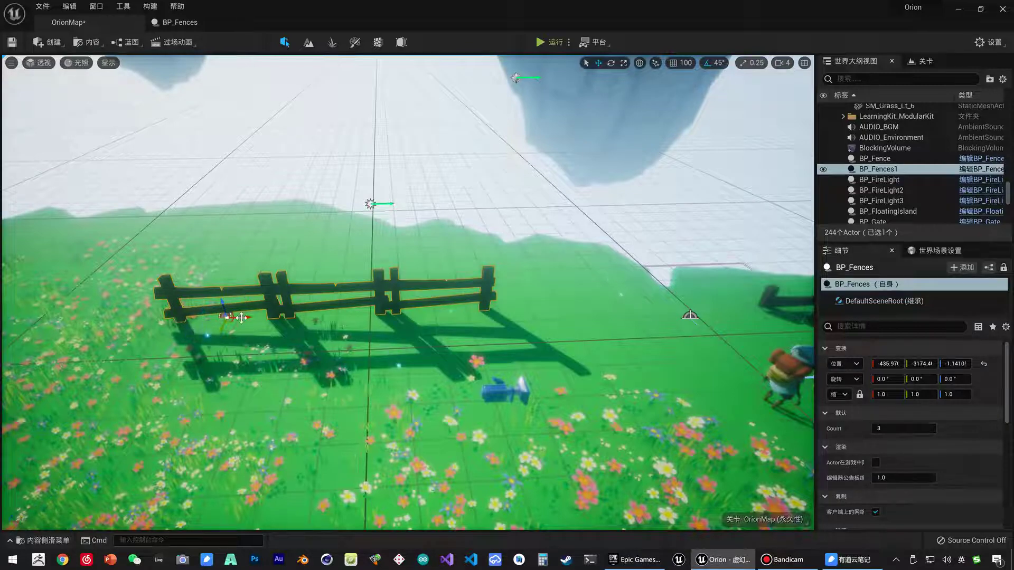
Set the placed fence's Count to 4, then 10, and shift it further left along X.
right_drag(406, 290, 370, 285)
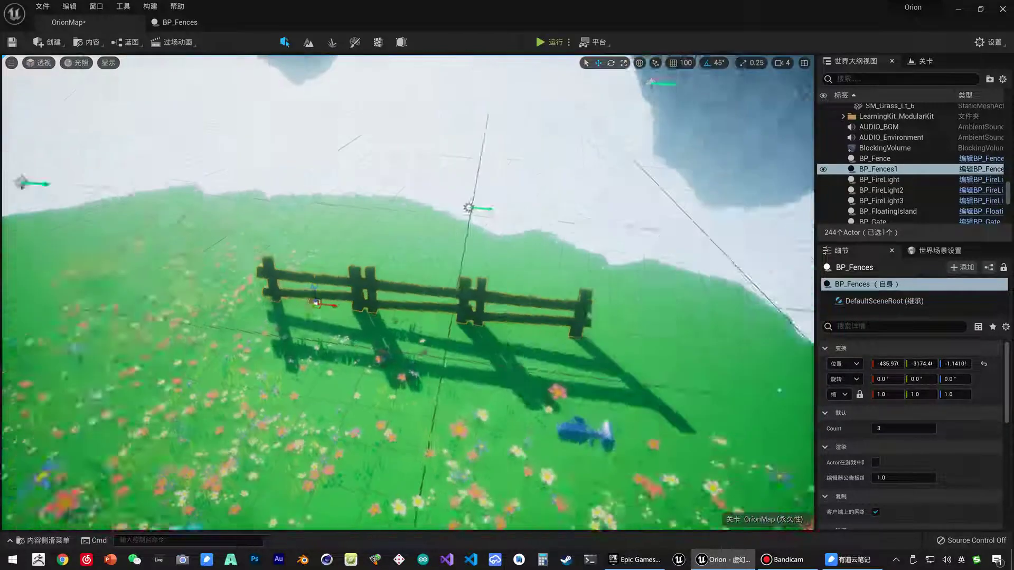
drag(386, 303, 298, 280)
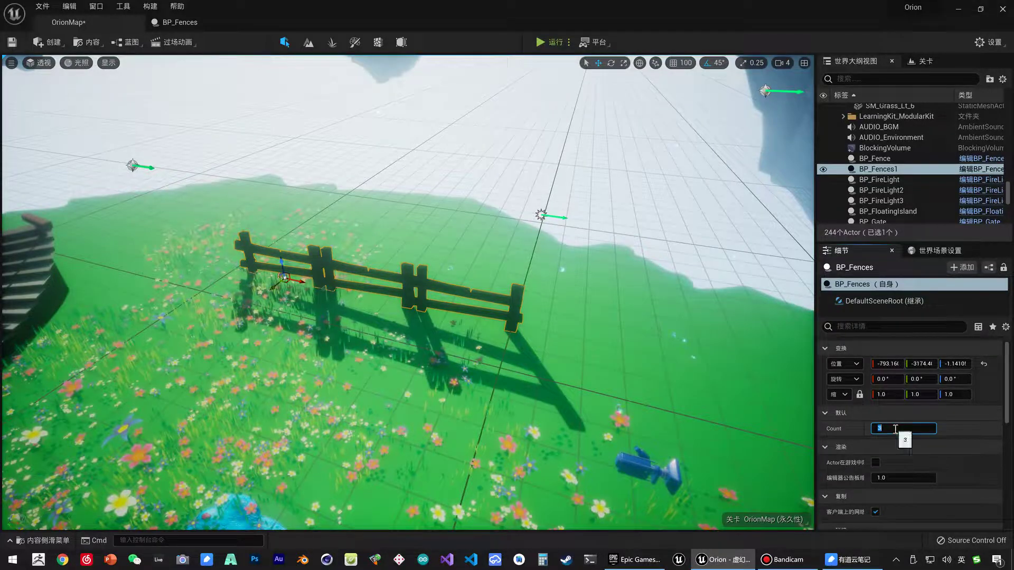
text(4)
key(Return)
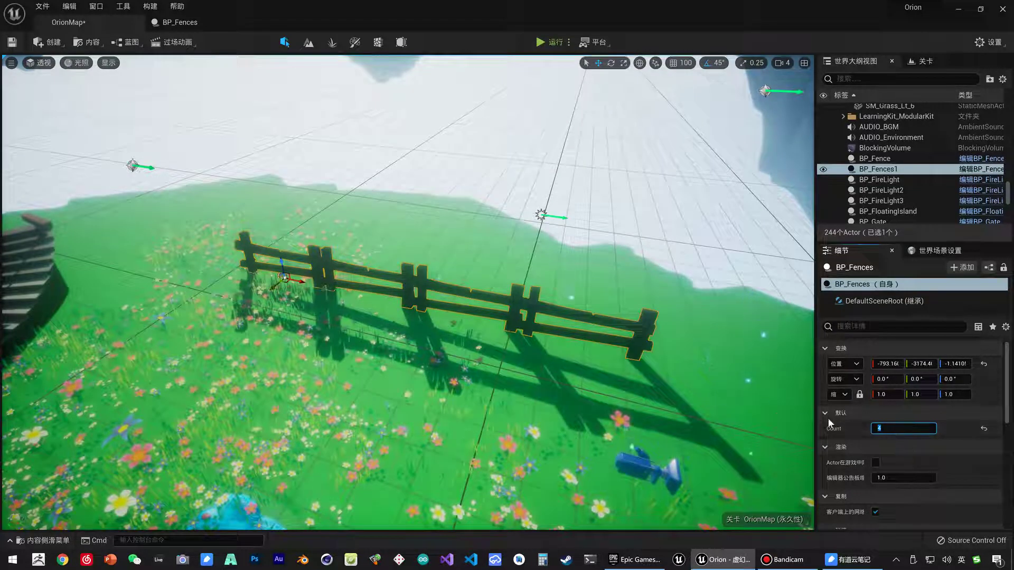
text(10)
key(Return)
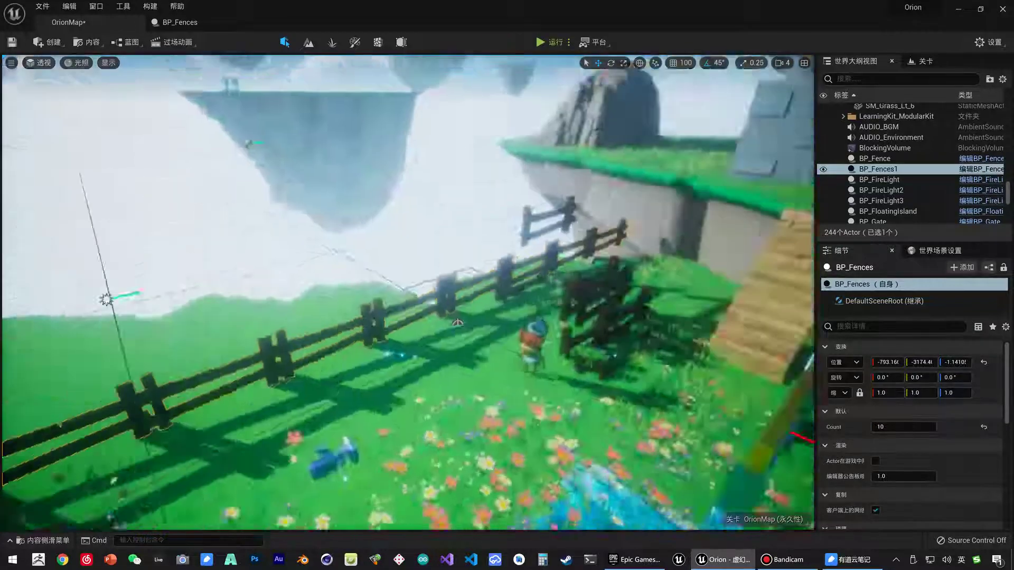
right_drag(147, 459, 147, 459)
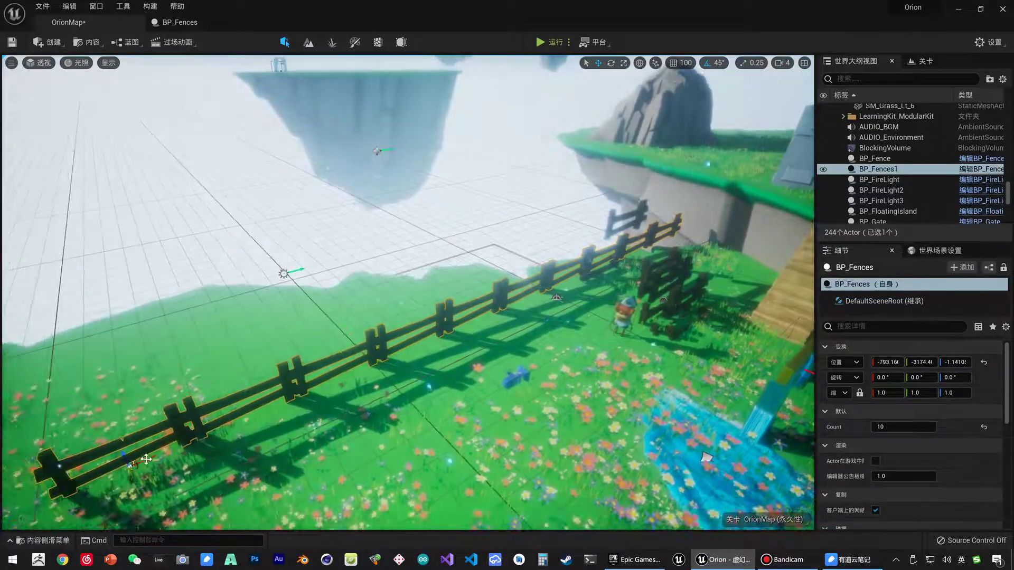
drag(146, 459, 10, 520)
key(f)
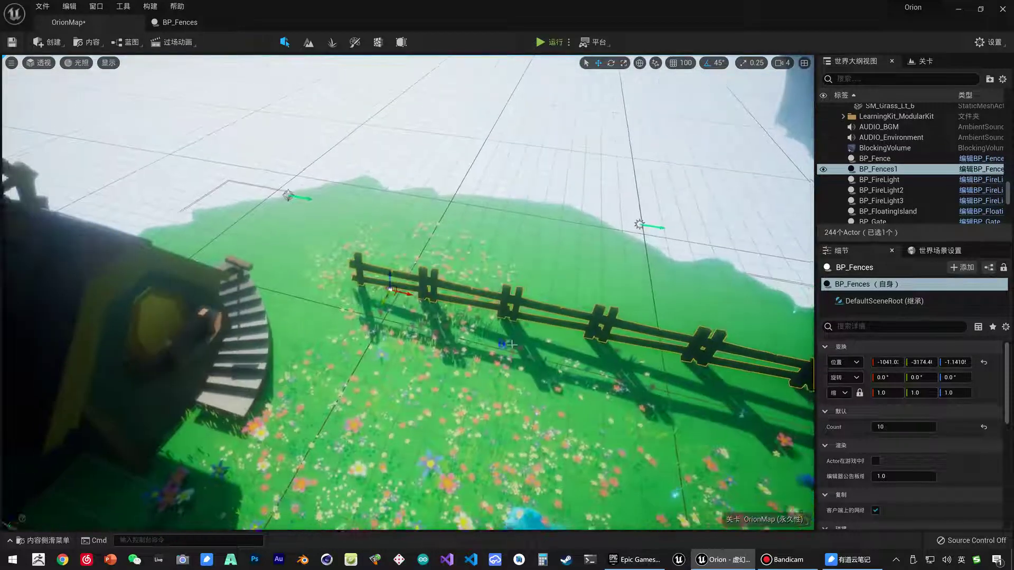